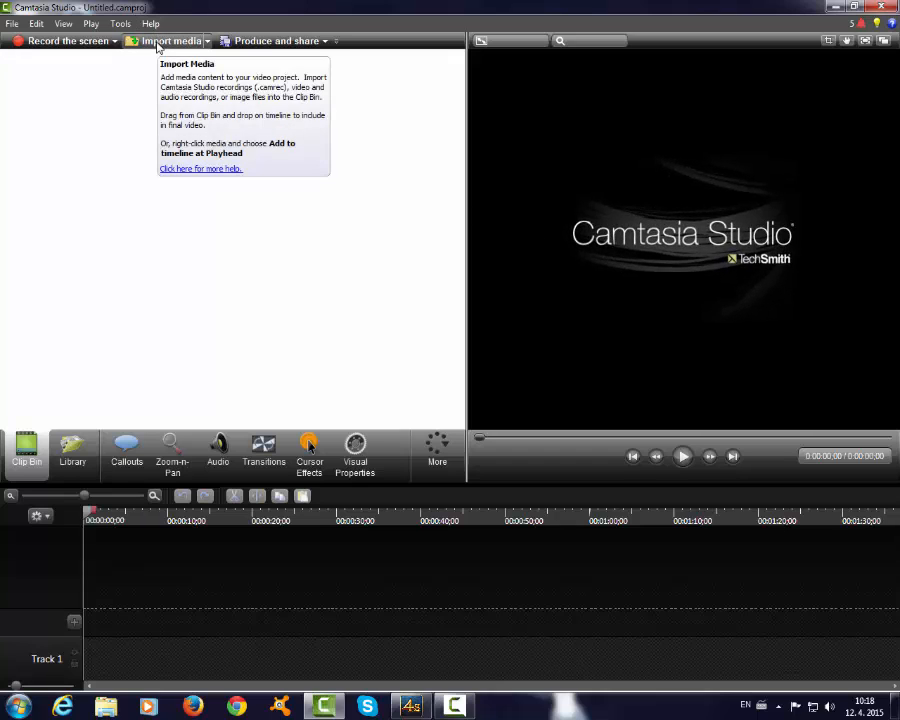
{"action": "left_click", "coordinate": [158, 41]}
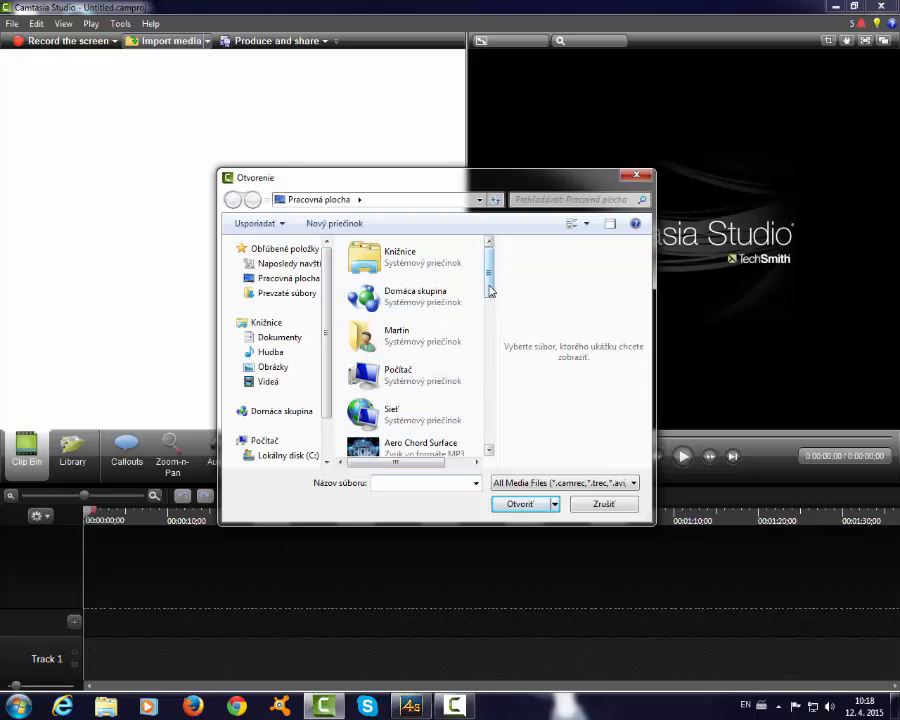
{"action": "left_click_drag", "start_coordinate": [490, 290], "coordinate": [500, 442]}
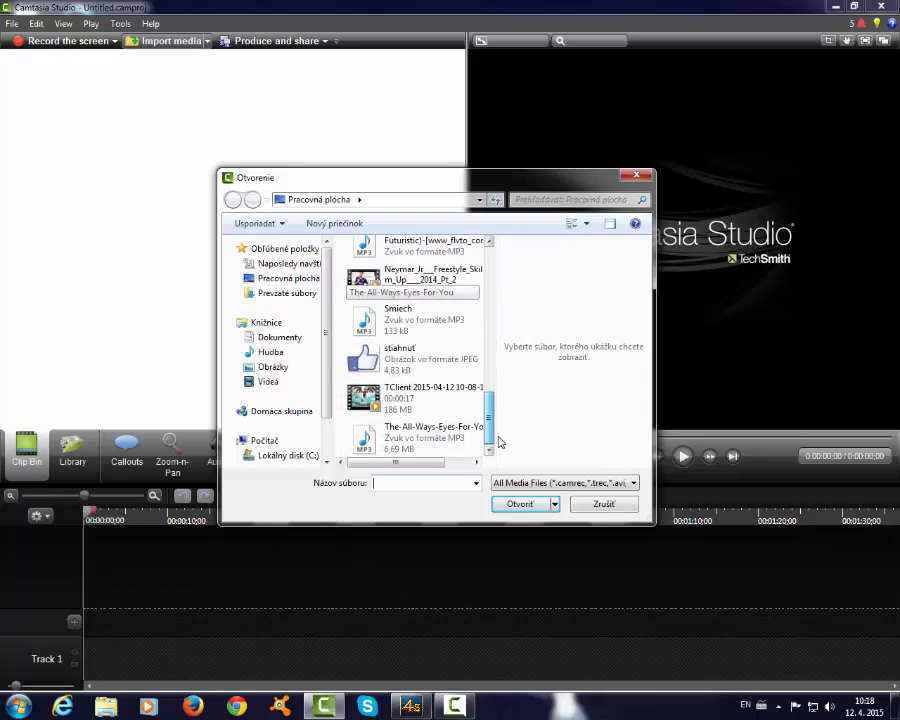
{"action": "left_click", "coordinate": [429, 405]}
{"action": "left_click", "coordinate": [516, 504]}
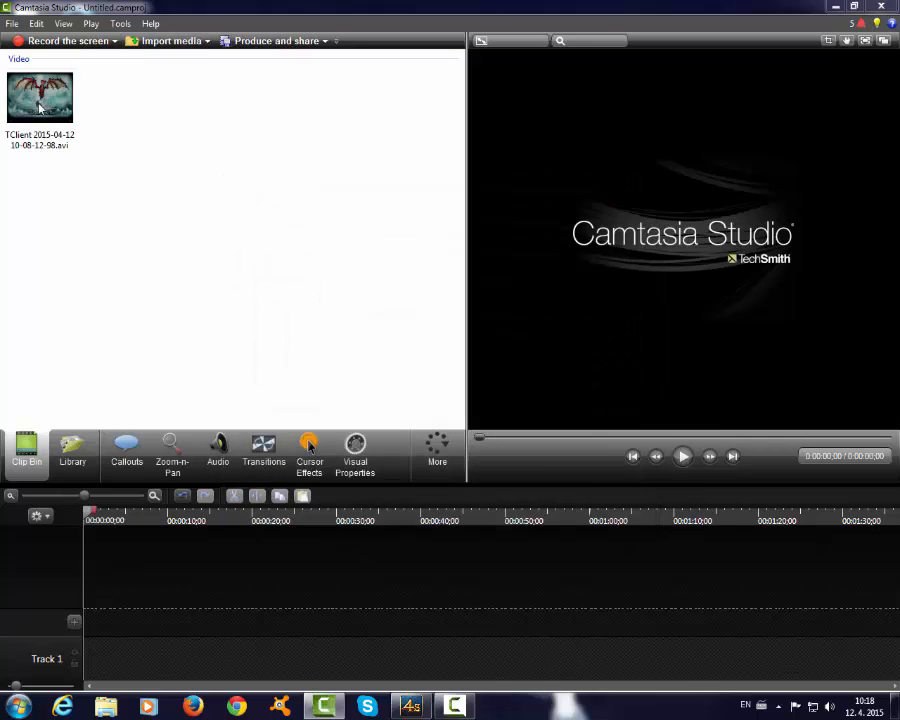
{"action": "left_click_drag", "start_coordinate": [38, 100], "coordinate": [47, 145]}
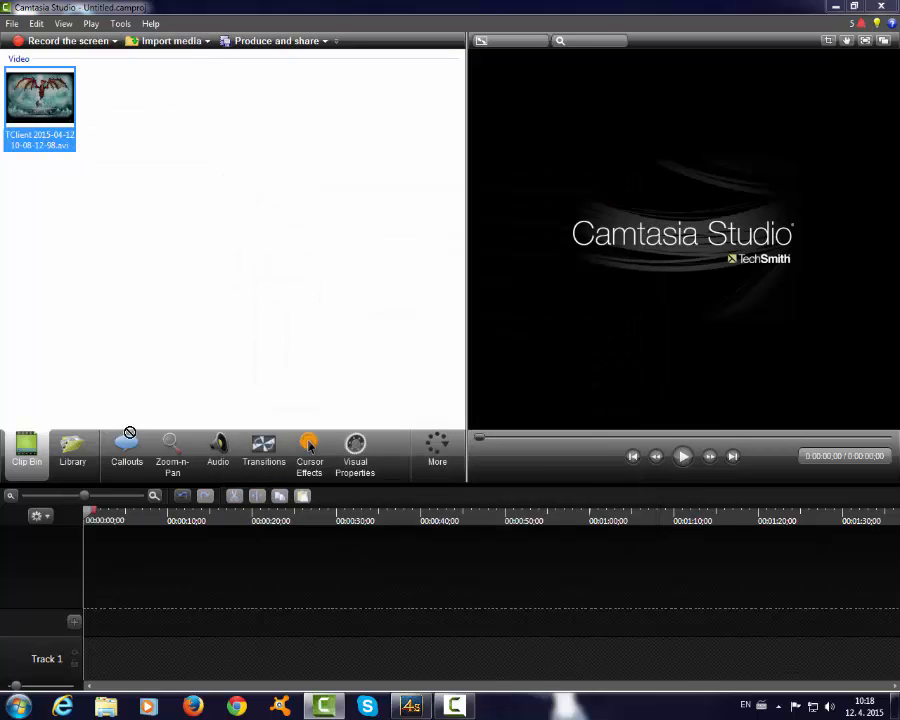
{"action": "left_click_drag", "start_coordinate": [208, 667], "coordinate": [86, 663]}
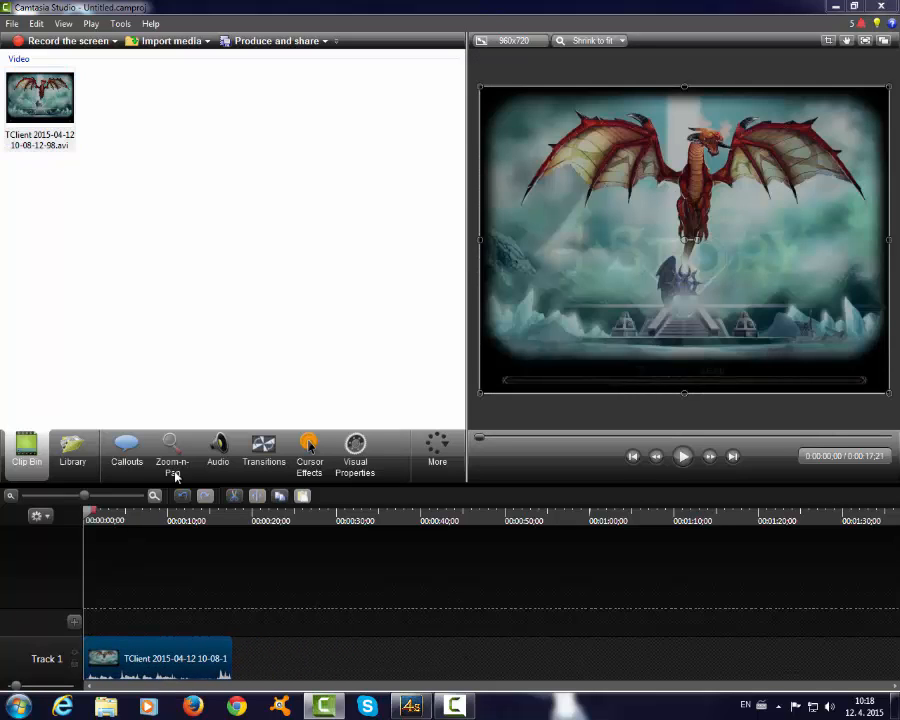
- Preview the opening seconds of the video clip and return the playhead to the start of the timeline
{"action": "left_click", "coordinate": [683, 456]}
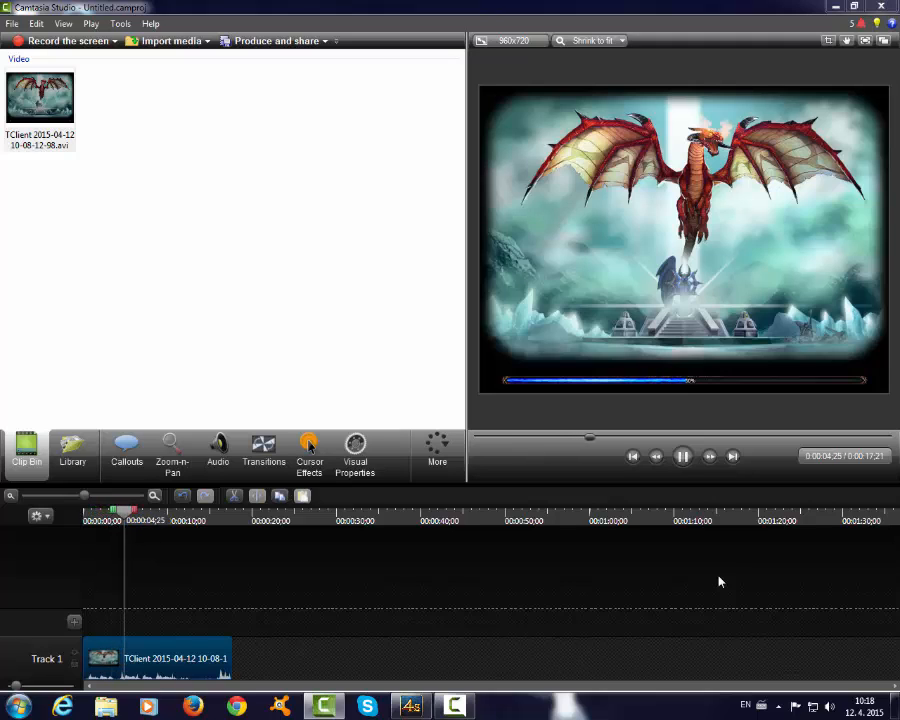
{"action": "left_click", "coordinate": [686, 459]}
{"action": "left_click_drag", "start_coordinate": [165, 513], "coordinate": [65, 515]}
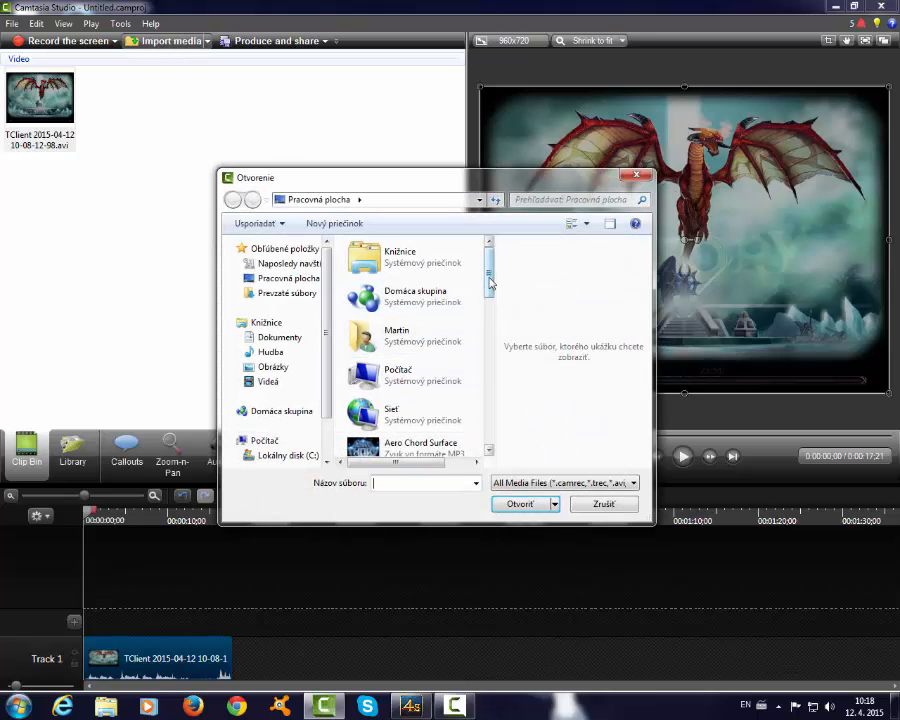
- Import the Marc Goone - Hunger MP3 and place it on a new Track 2, starting at about 0:00:19, after the video clip
{"action": "left_click_drag", "start_coordinate": [490, 280], "coordinate": [501, 393]}
{"action": "left_click", "coordinate": [425, 397]}
{"action": "left_click", "coordinate": [520, 506]}
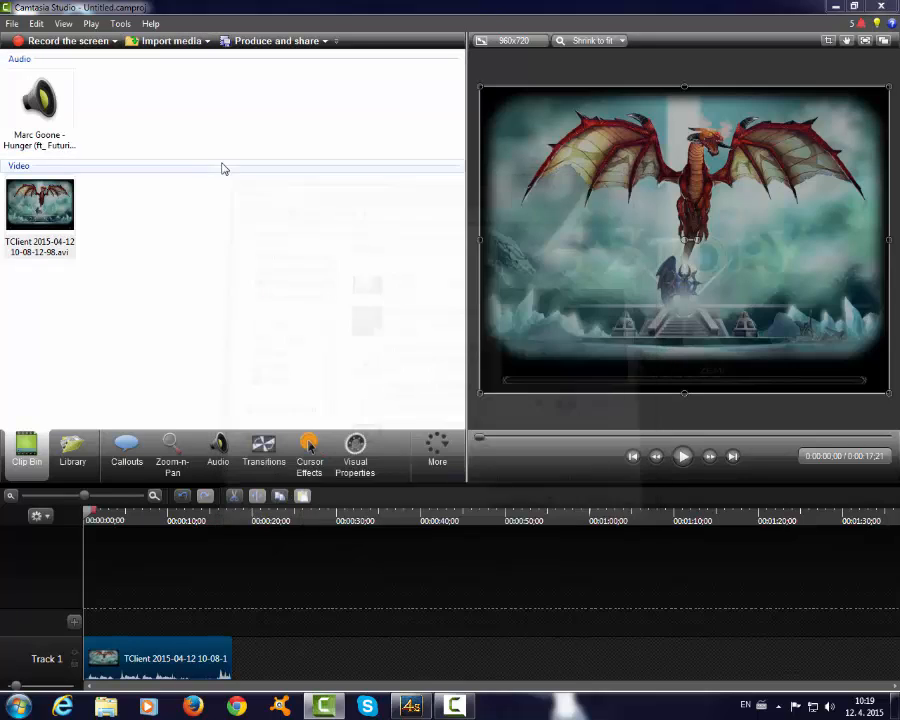
{"action": "left_click_drag", "start_coordinate": [35, 112], "coordinate": [229, 603]}
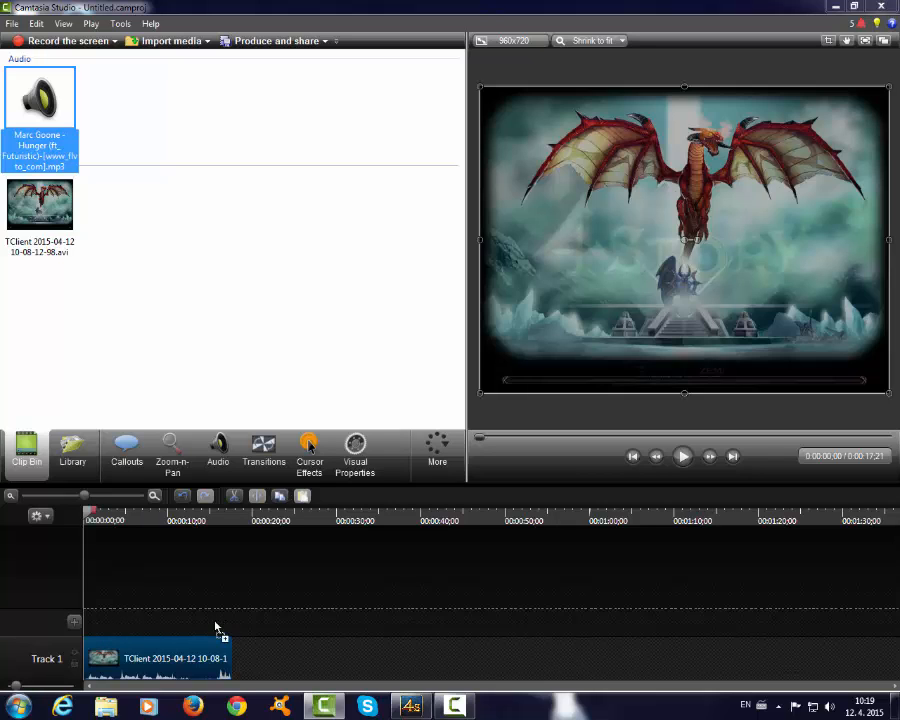
{"action": "left_click_drag", "start_coordinate": [265, 628], "coordinate": [265, 612]}
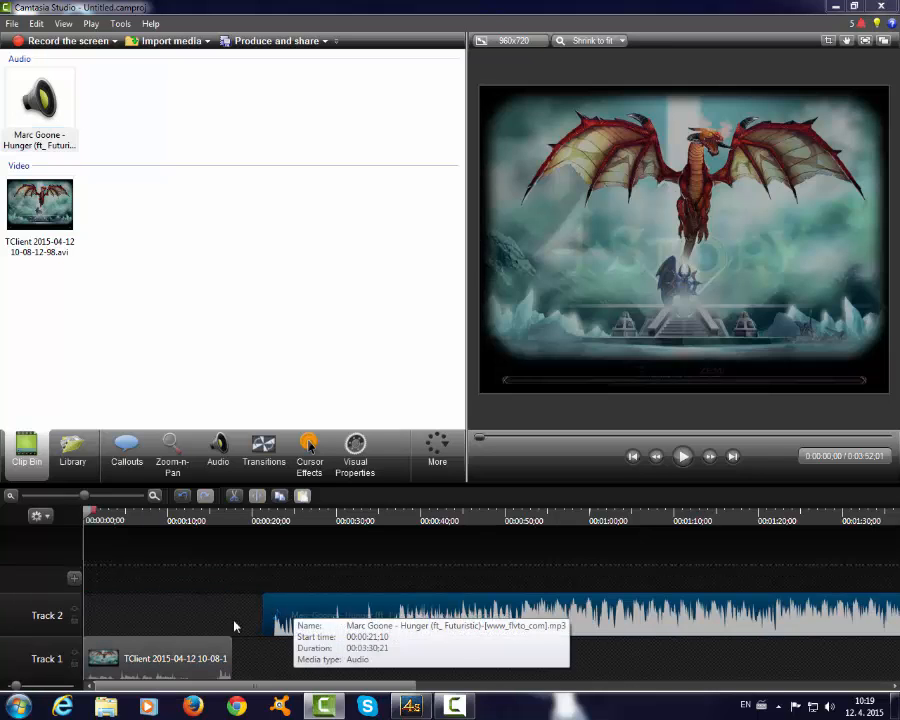
{"action": "mouse_move", "coordinate": [338, 632]}
{"action": "left_mouse_down"}
{"action": "mouse_move", "coordinate": [350, 622]}
{"action": "mouse_move", "coordinate": [322, 627]}
{"action": "left_mouse_up"}
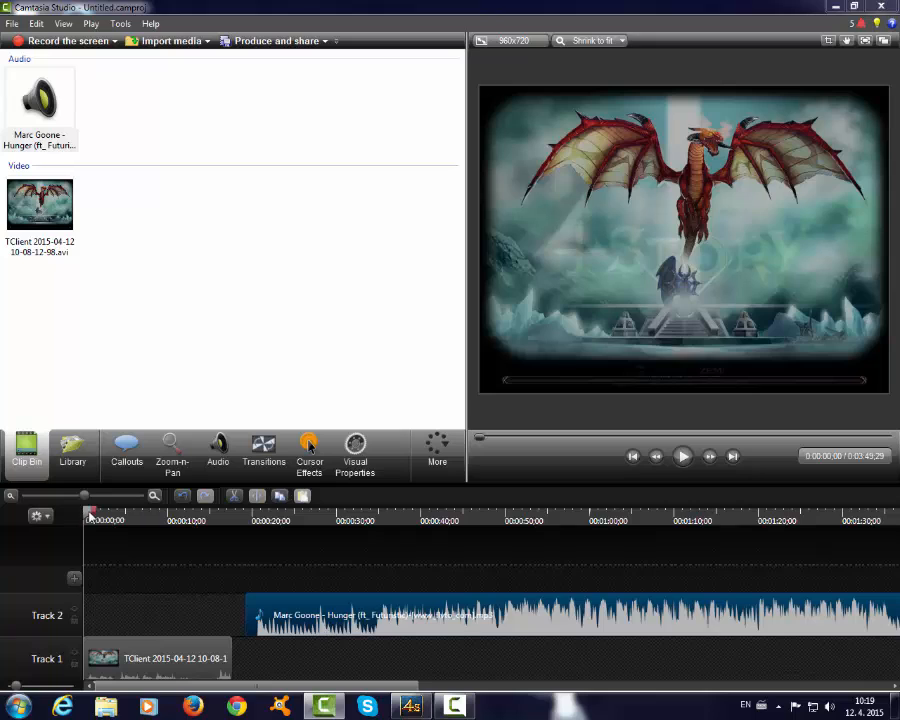
- Play into the music on Track 2, split it at 0:00:24;26 and cut away the part before the split
{"action": "left_click_drag", "start_coordinate": [90, 516], "coordinate": [278, 520]}
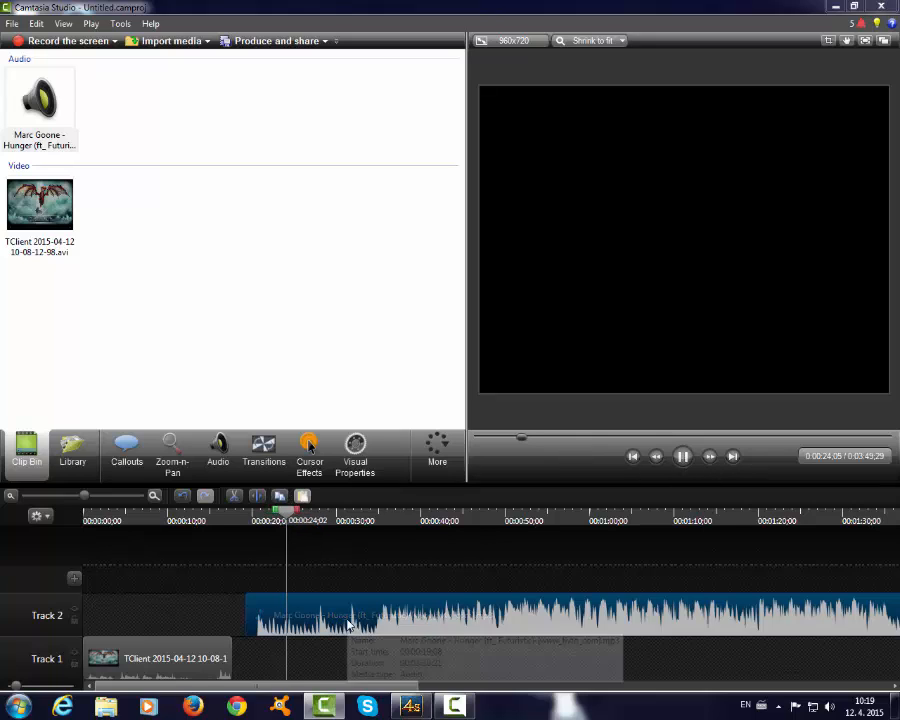
{"action": "key", "text": "s"}
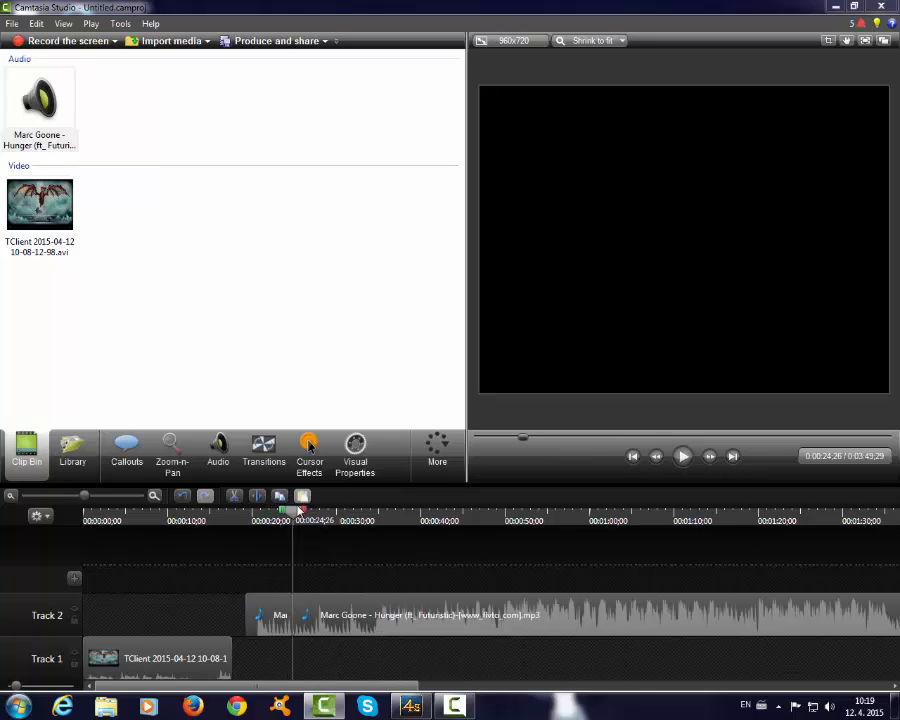
{"action": "right_click", "coordinate": [280, 617]}
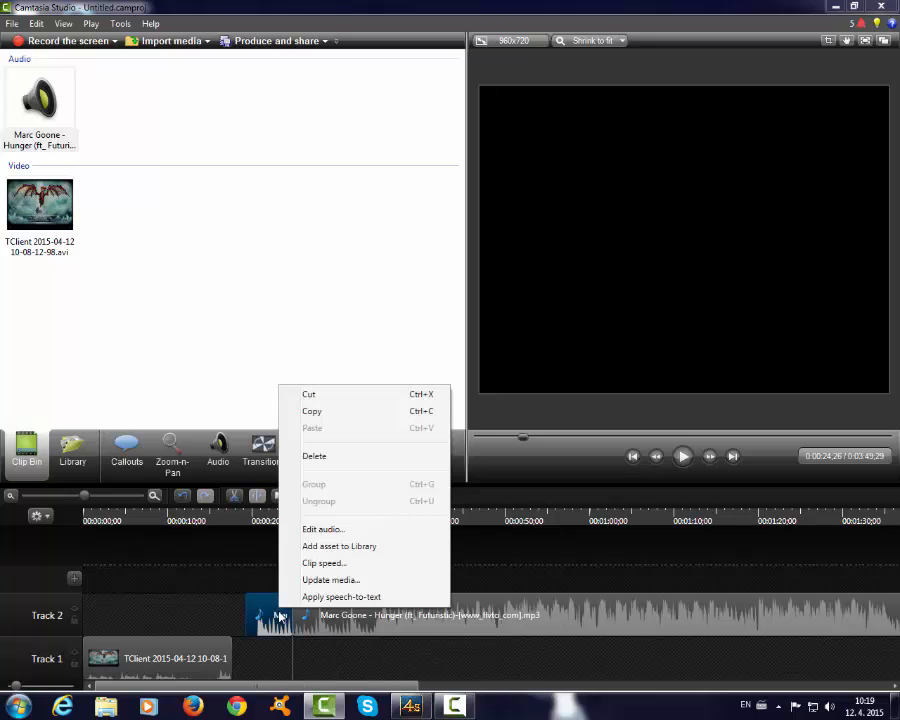
{"action": "left_click", "coordinate": [330, 398]}
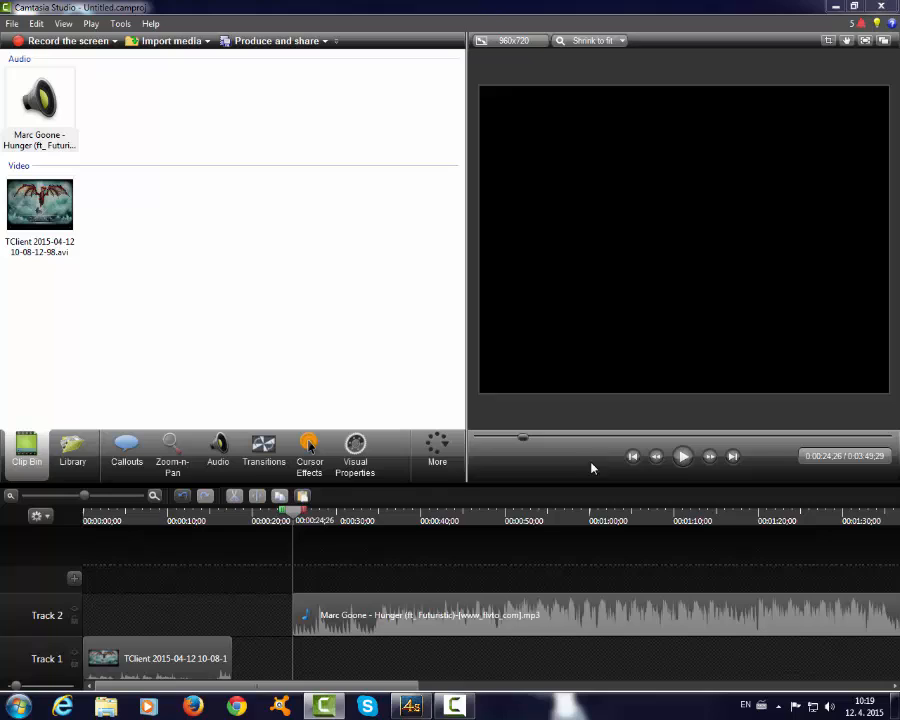
- Listen on through the music, split it at 0:00:43;17 and cut away everything after the split
{"action": "left_click", "coordinate": [684, 456]}
{"action": "left_click", "coordinate": [686, 462]}
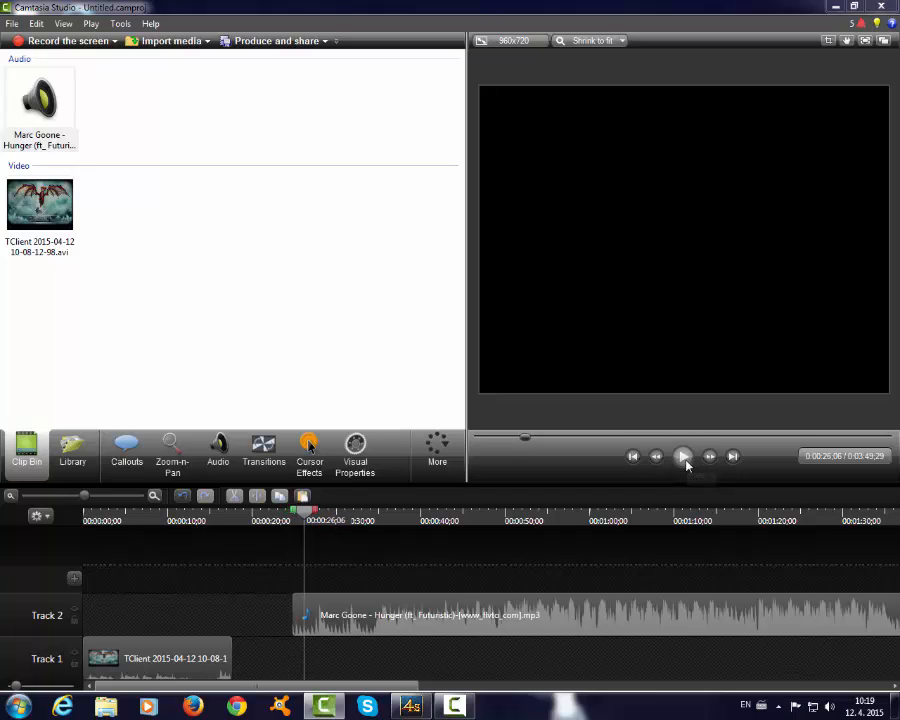
{"action": "left_click", "coordinate": [686, 463]}
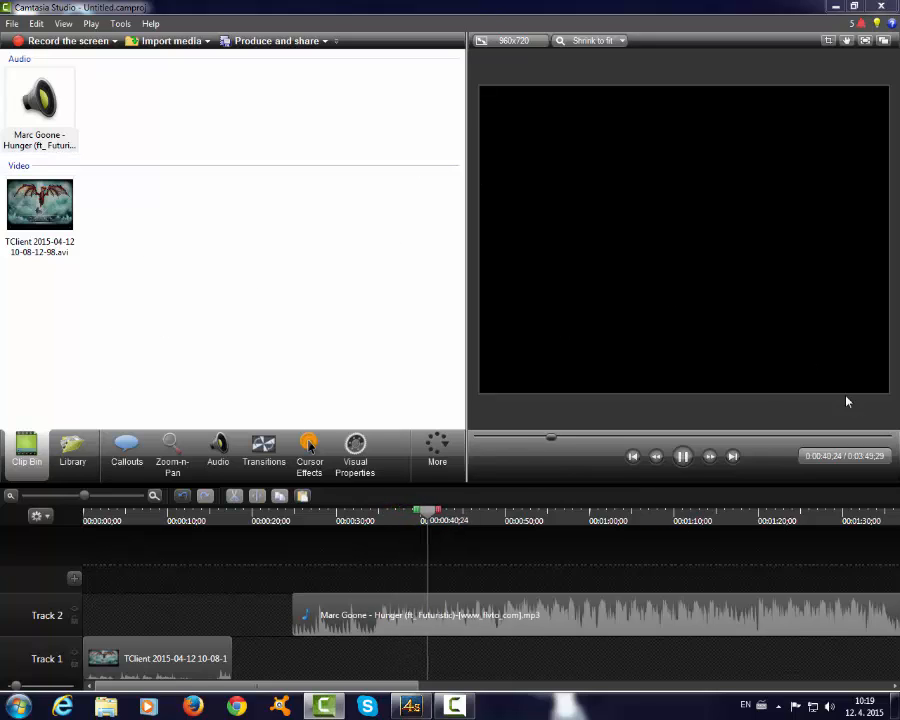
{"action": "left_click", "coordinate": [683, 456]}
{"action": "left_click", "coordinate": [491, 628]}
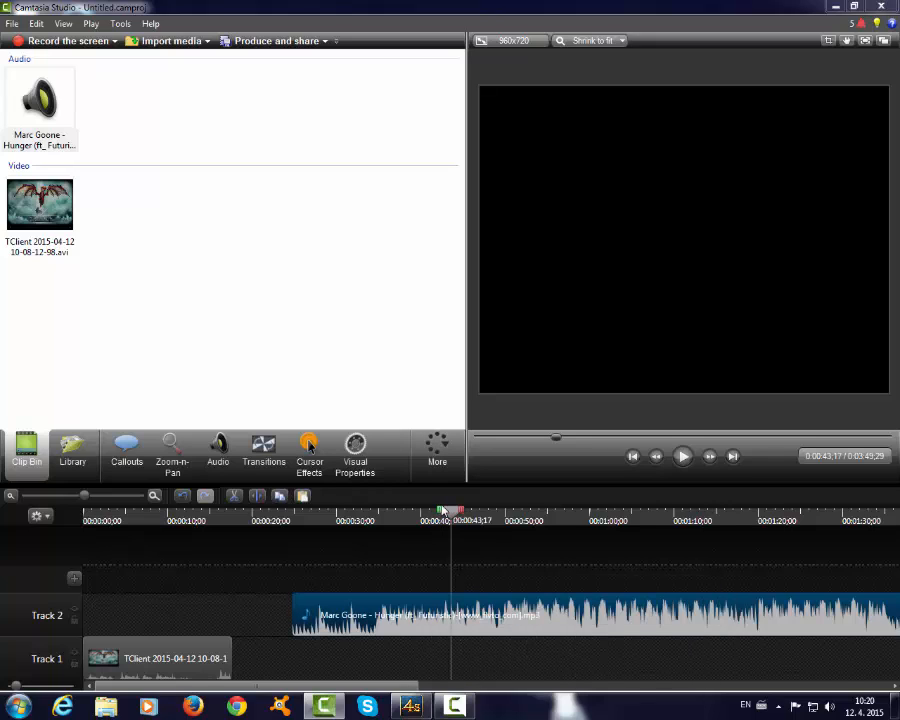
{"action": "key", "text": "s"}
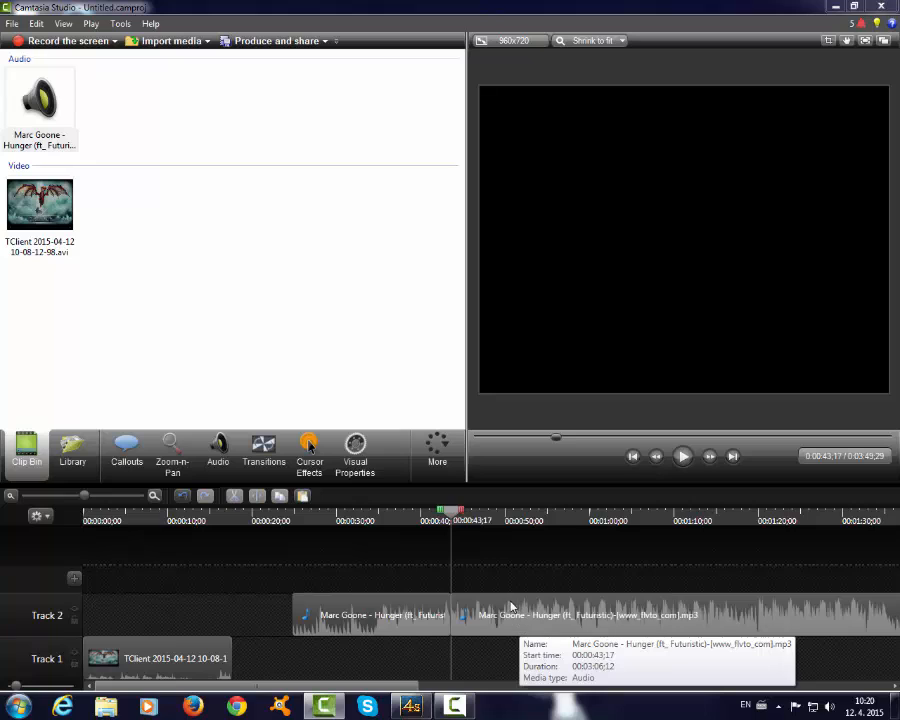
{"action": "right_click", "coordinate": [513, 605]}
{"action": "left_click", "coordinate": [559, 390]}
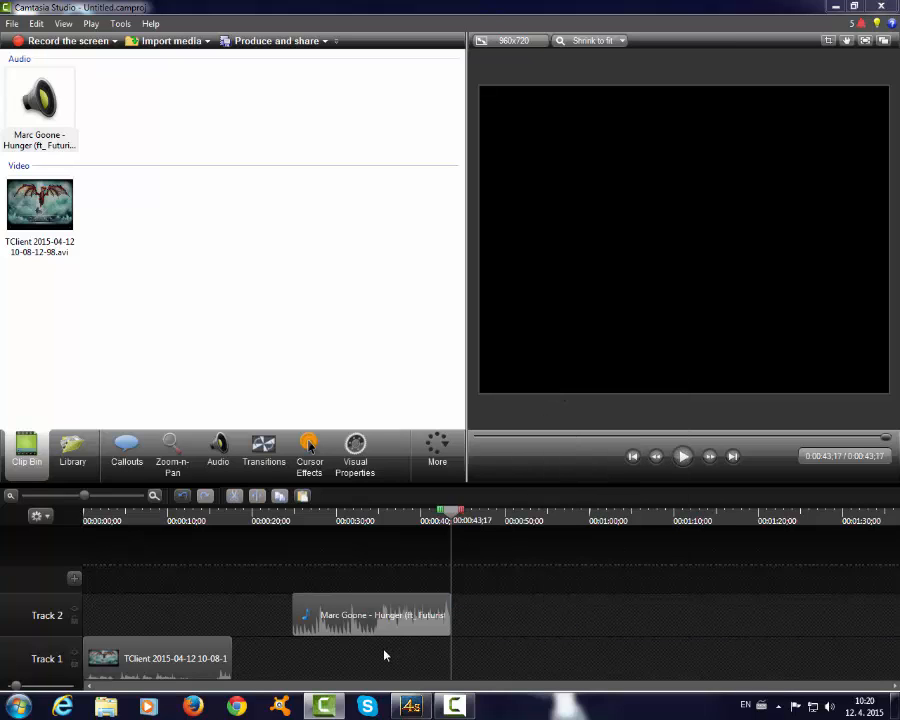
- Move the music clip to the start of Track 2, trim its end to the video clip's end and preview the result
{"action": "left_click_drag", "start_coordinate": [394, 622], "coordinate": [136, 621]}
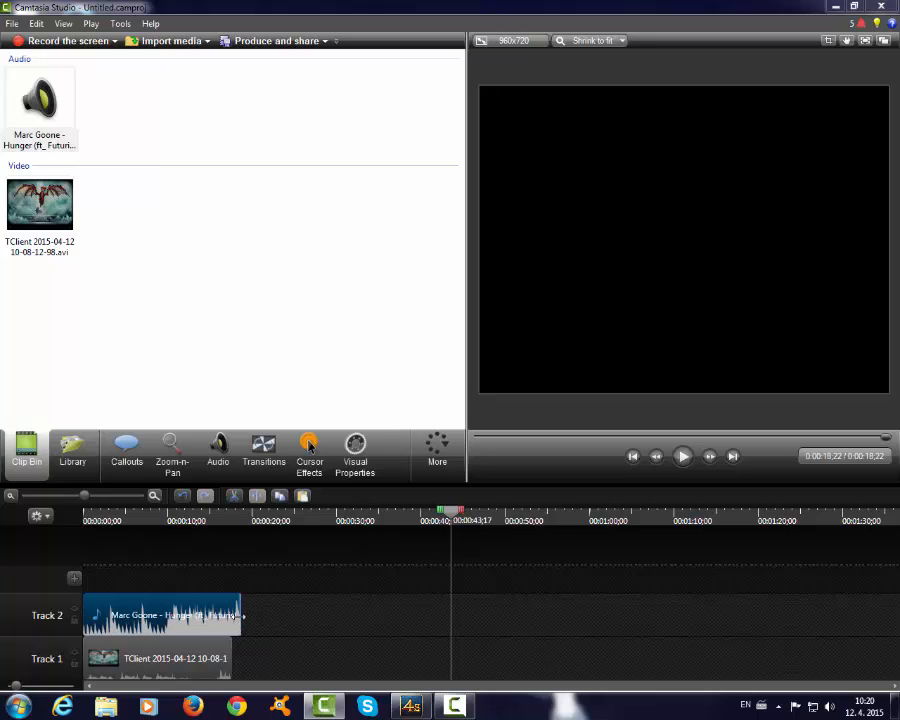
{"action": "left_click_drag", "start_coordinate": [242, 615], "coordinate": [231, 615]}
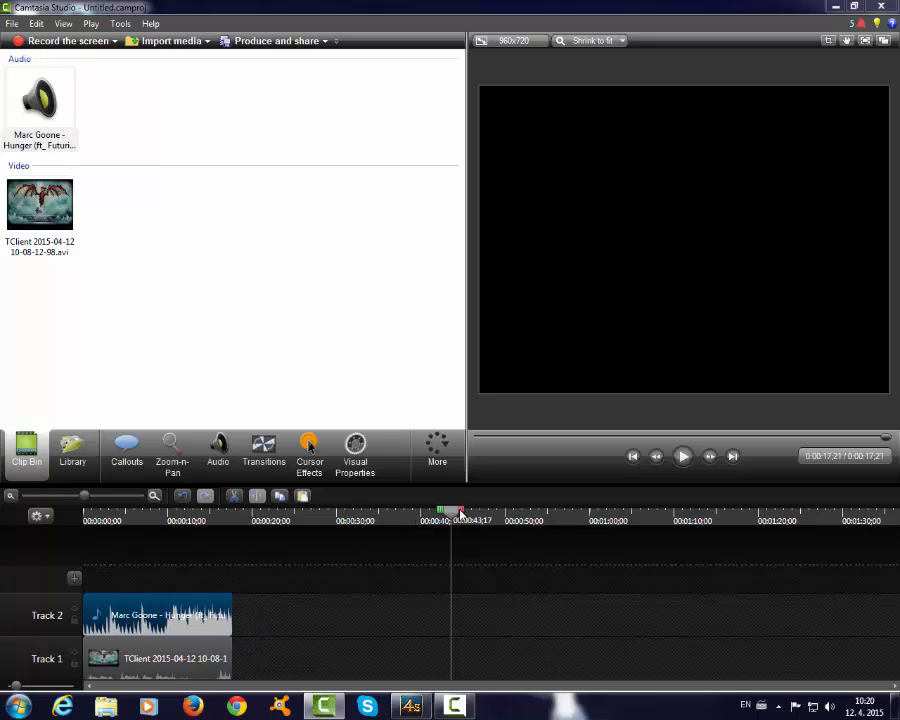
{"action": "left_click_drag", "start_coordinate": [459, 513], "coordinate": [53, 528]}
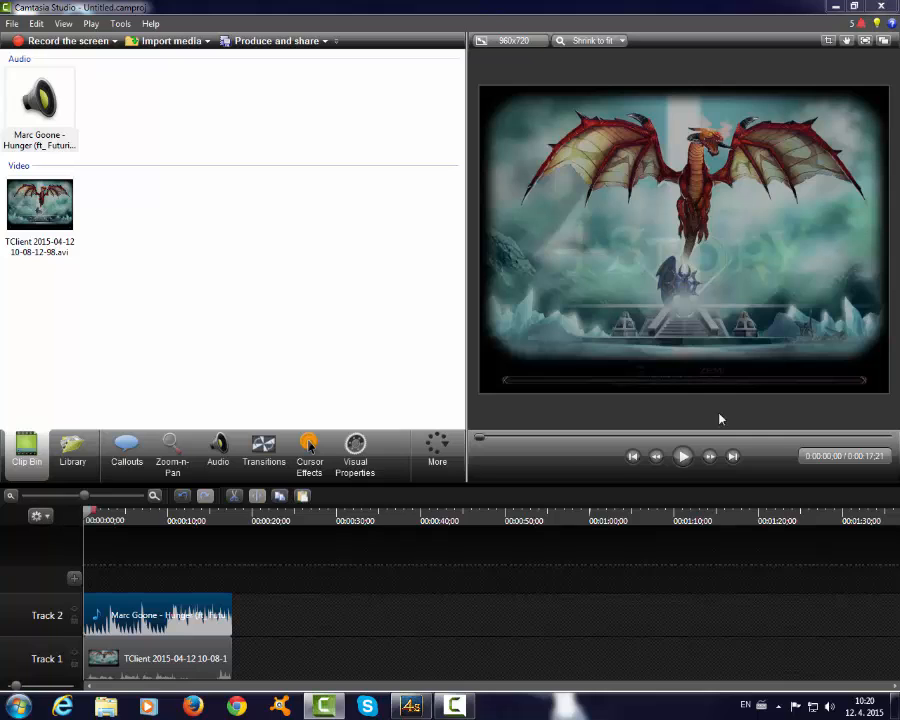
{"action": "left_click", "coordinate": [686, 460]}
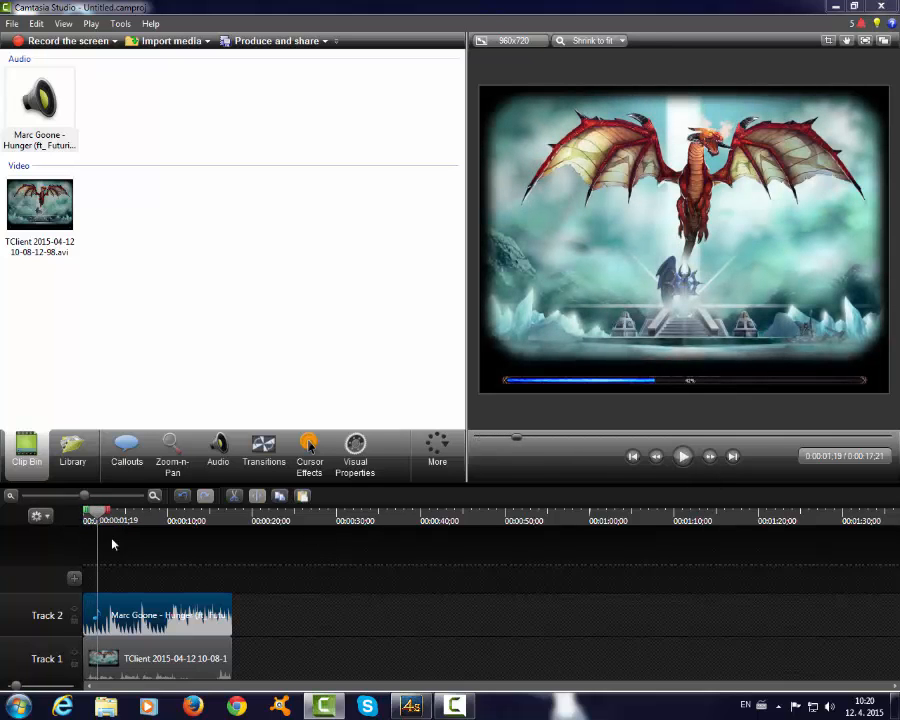
{"action": "left_click_drag", "start_coordinate": [97, 513], "coordinate": [80, 514]}
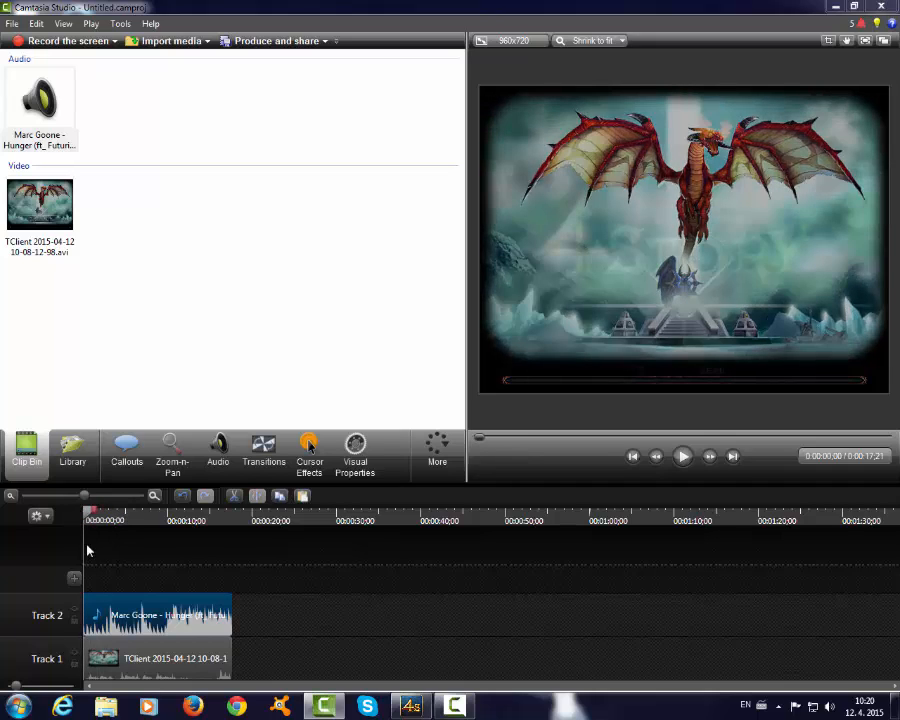
- Lower the volume level of the music clip on Track 2 with the audio editing tools
{"action": "left_click", "coordinate": [216, 452]}
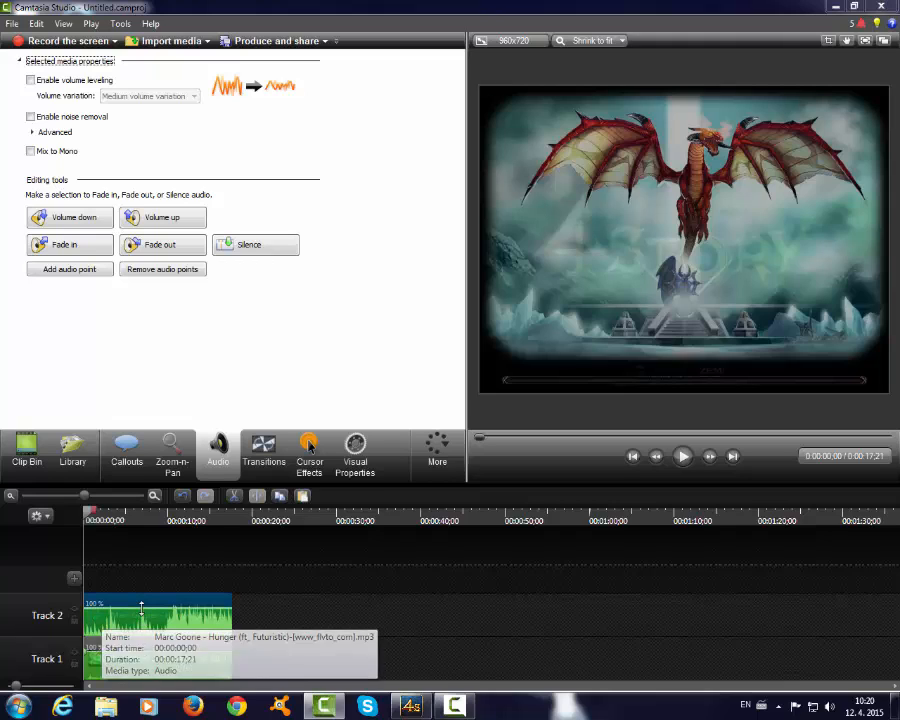
{"action": "left_click_drag", "start_coordinate": [141, 608], "coordinate": [136, 624]}
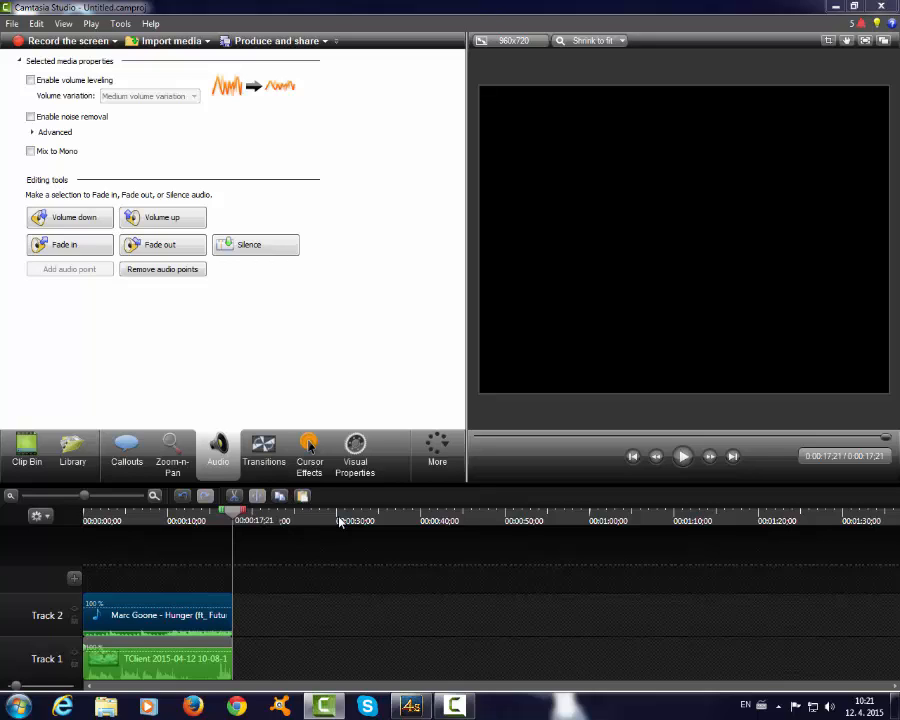
- Shift the music and video clips along their tracks so both start together at about 0:00:29
{"action": "left_click_drag", "start_coordinate": [174, 615], "coordinate": [416, 617]}
{"action": "left_click_drag", "start_coordinate": [183, 674], "coordinate": [436, 665]}
{"action": "left_click_drag", "start_coordinate": [377, 660], "coordinate": [371, 660]}
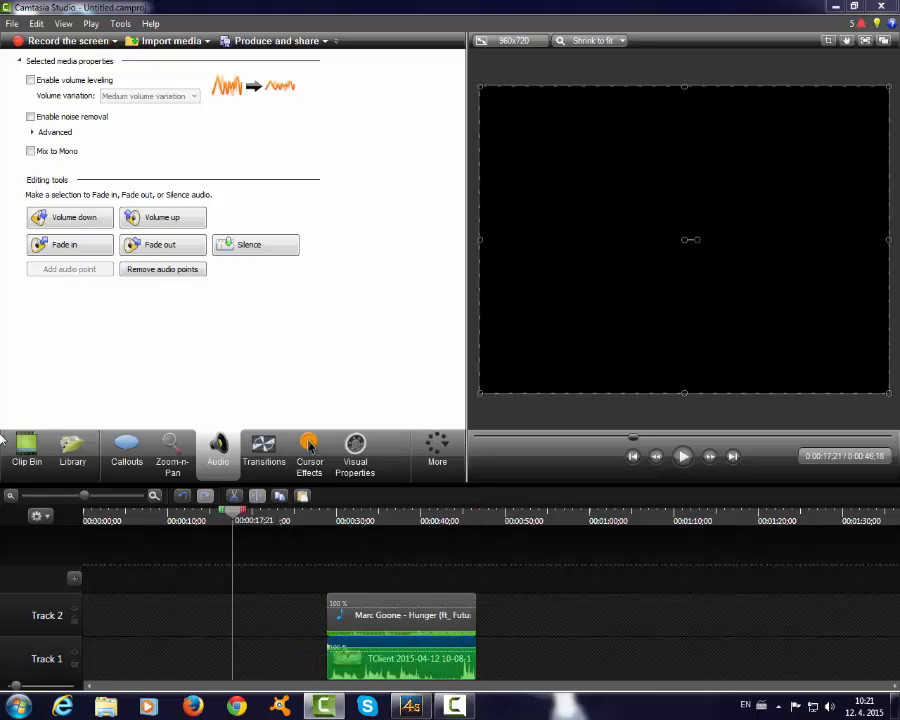
- Import the Bastardi-nej-scenky video from the desktop and place it near the start of Track 1, before the TClient clip
{"action": "left_click", "coordinate": [27, 452]}
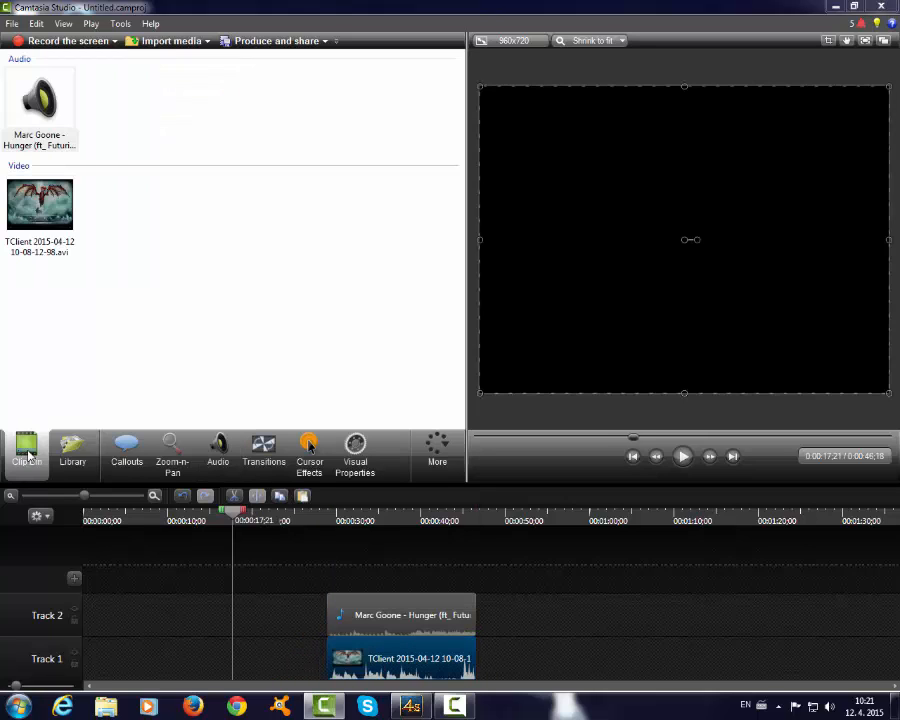
{"action": "left_click", "coordinate": [156, 44]}
{"action": "left_click_drag", "start_coordinate": [489, 297], "coordinate": [491, 320]}
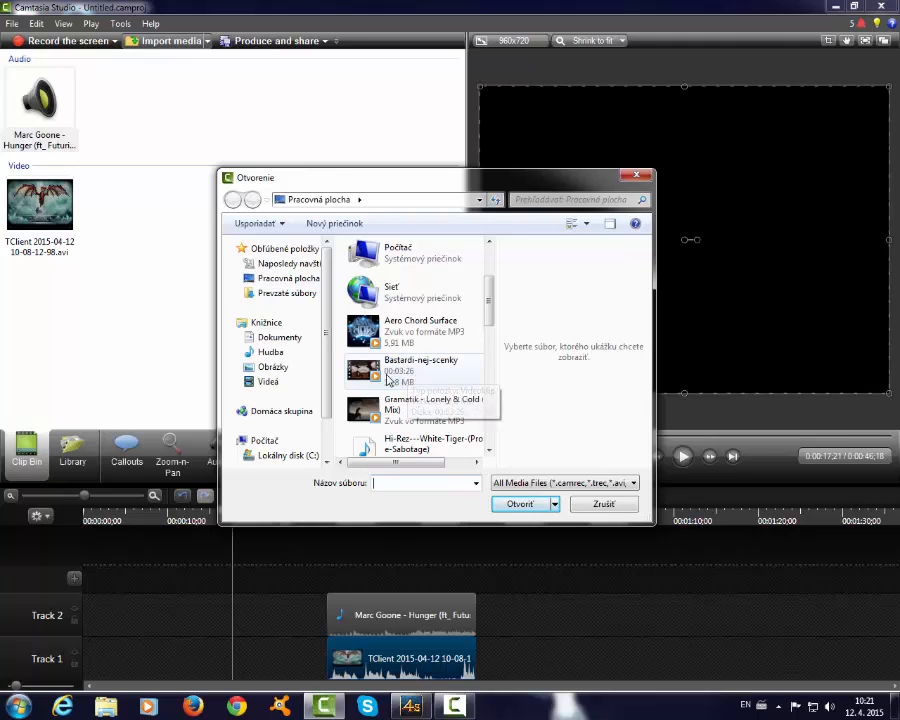
{"action": "left_click", "coordinate": [389, 372]}
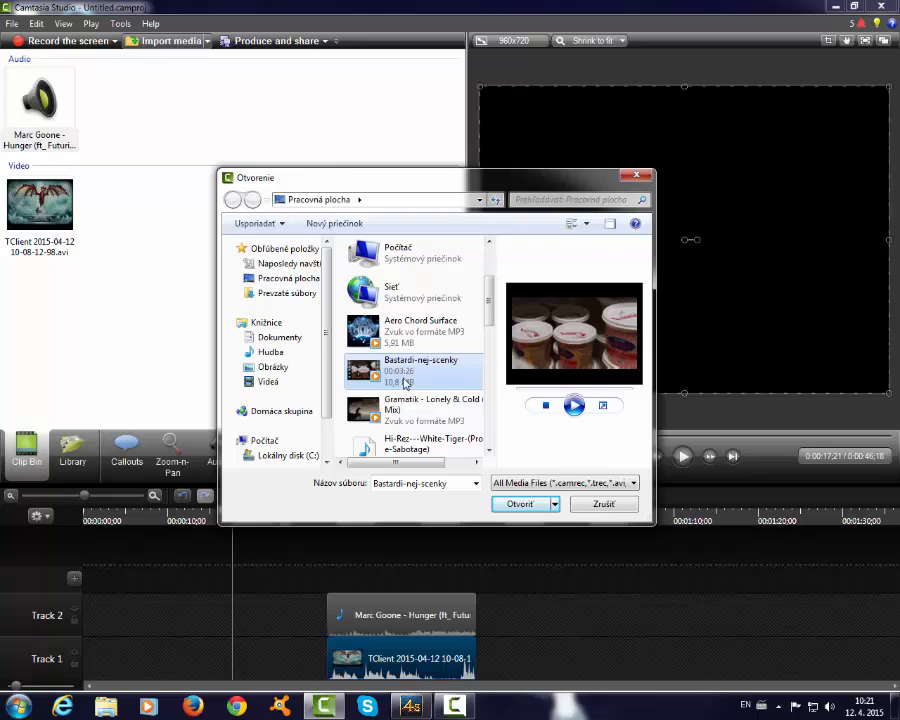
{"action": "left_click", "coordinate": [519, 504]}
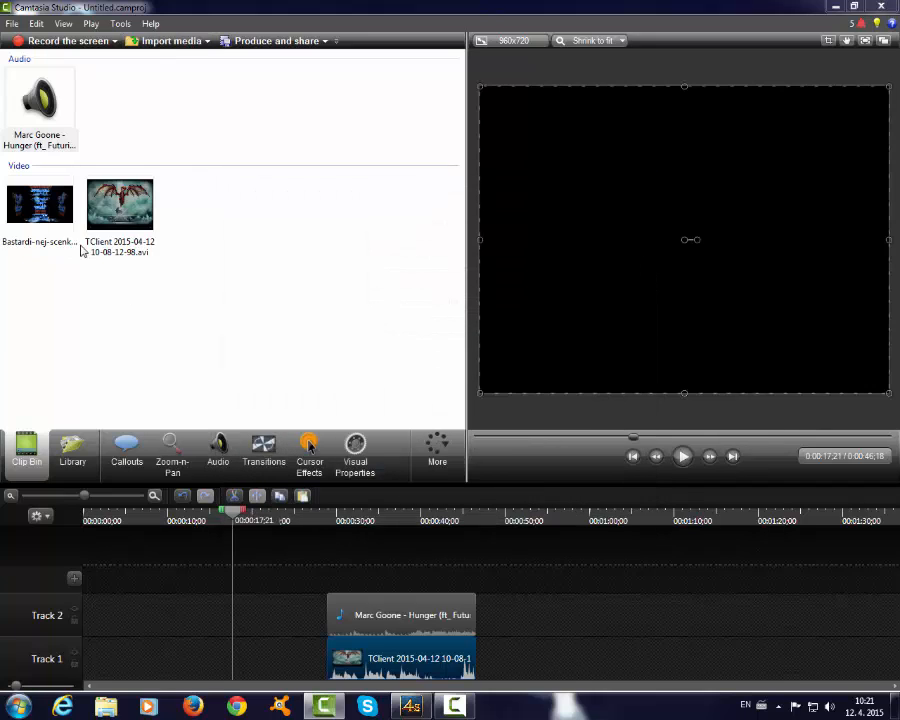
{"action": "left_click_drag", "start_coordinate": [103, 676], "coordinate": [103, 676]}
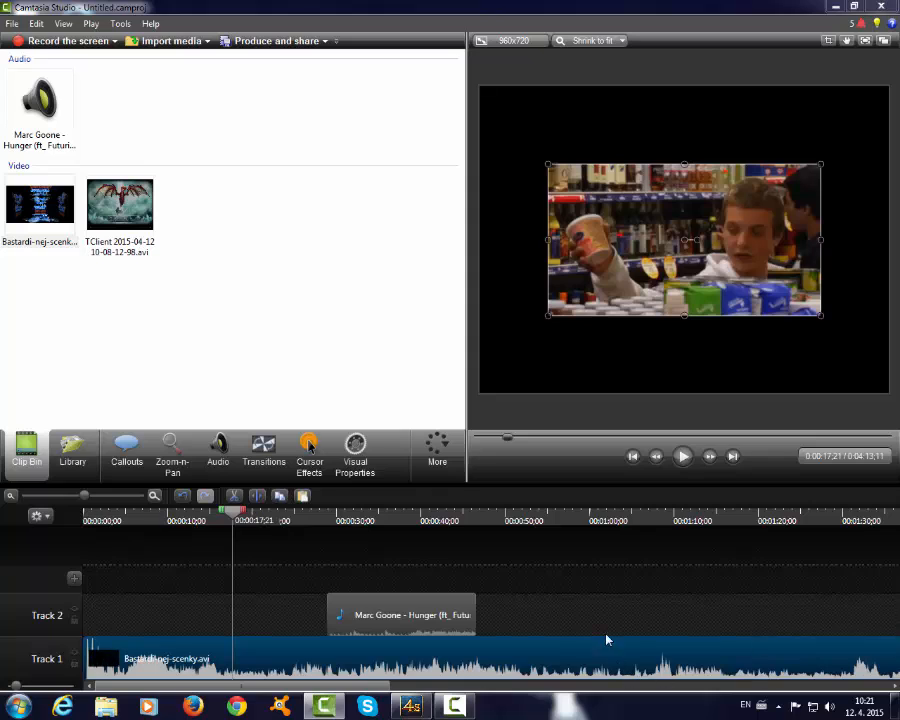
- Try moving the Bastardi-nej-scenky clip from Track 1 up to a new Track 3, and undo the move
{"action": "left_click_drag", "start_coordinate": [606, 639], "coordinate": [590, 575]}
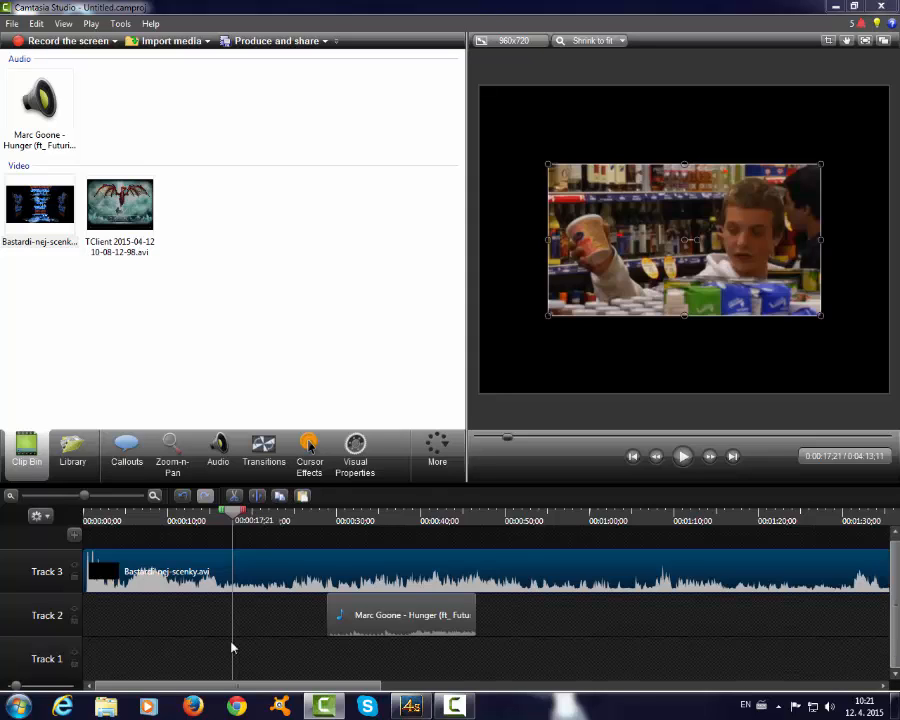
{"action": "mouse_move", "coordinate": [323, 571]}
{"action": "left_mouse_down"}
{"action": "mouse_move", "coordinate": [264, 638]}
{"action": "mouse_move", "coordinate": [267, 661]}
{"action": "mouse_move", "coordinate": [309, 560]}
{"action": "left_mouse_up"}
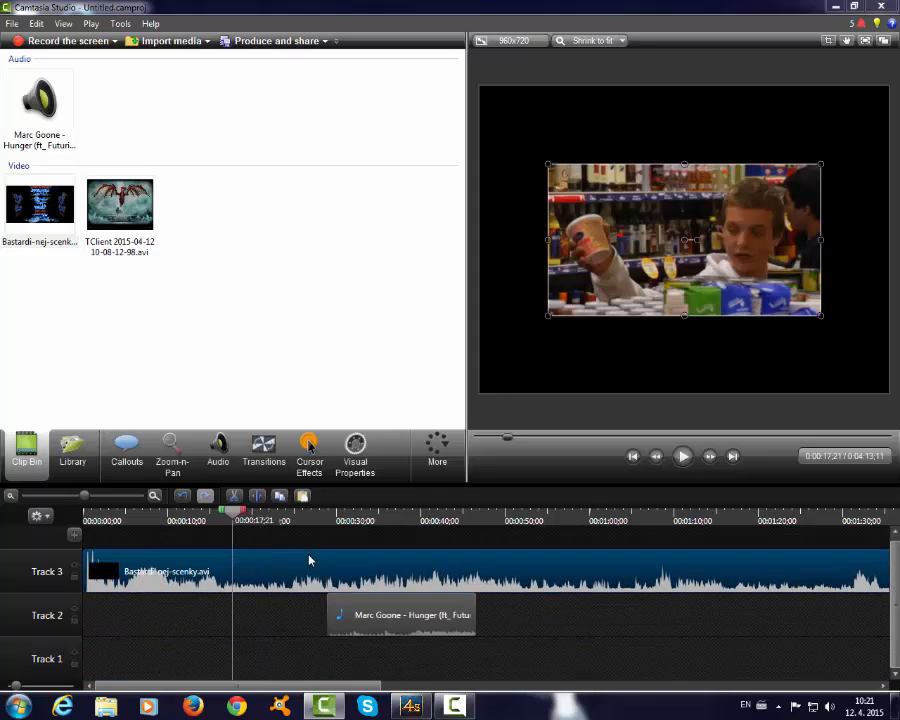
{"action": "left_click", "coordinate": [182, 499]}
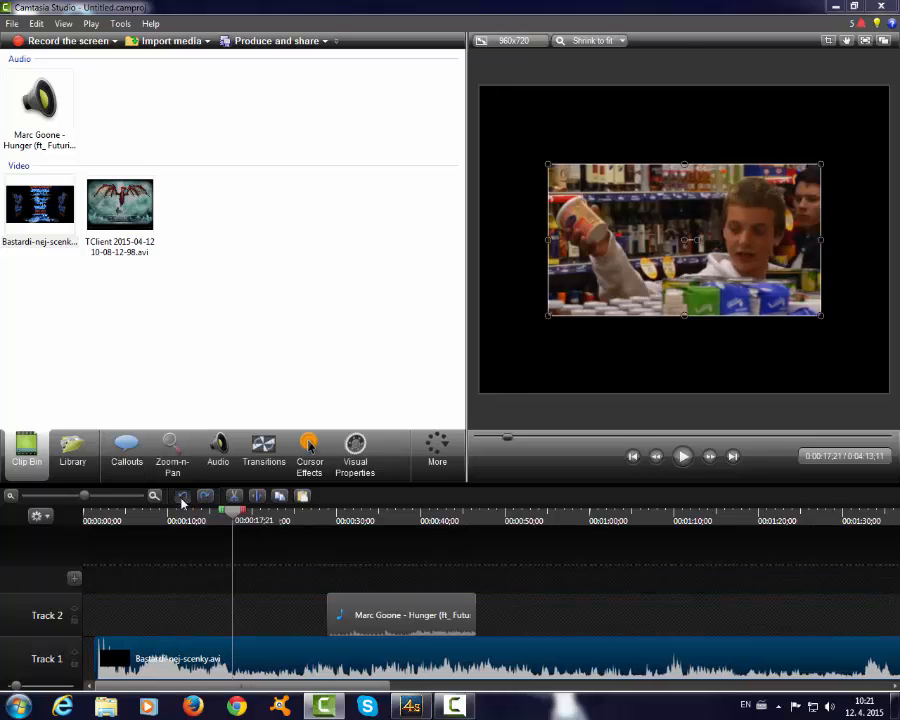
- Undo the placement of the Bastardi-nej-scenky clip on Track 1 and place it on a new Track 3 at the timeline start
{"action": "left_click", "coordinate": [182, 499]}
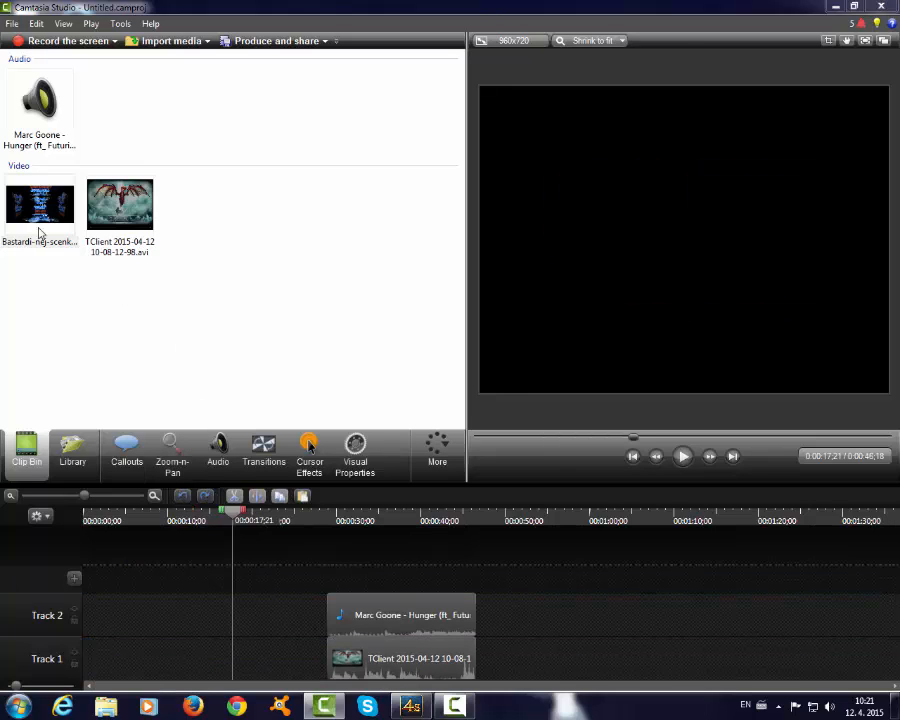
{"action": "left_click_drag", "start_coordinate": [40, 235], "coordinate": [47, 251]}
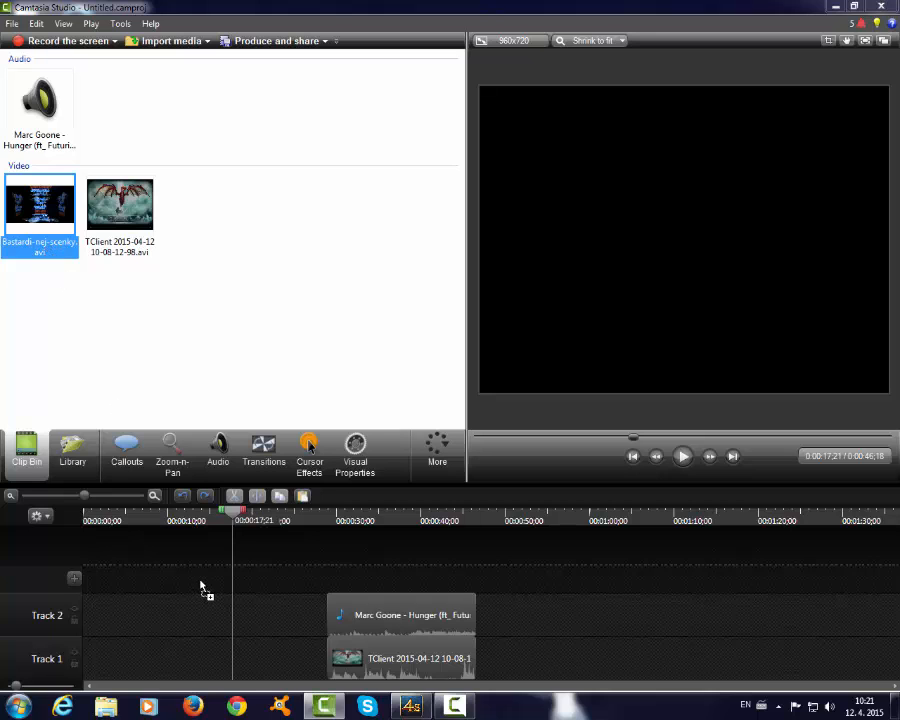
{"action": "left_click_drag", "start_coordinate": [200, 588], "coordinate": [206, 586]}
{"action": "left_click_drag", "start_coordinate": [282, 578], "coordinate": [180, 576]}
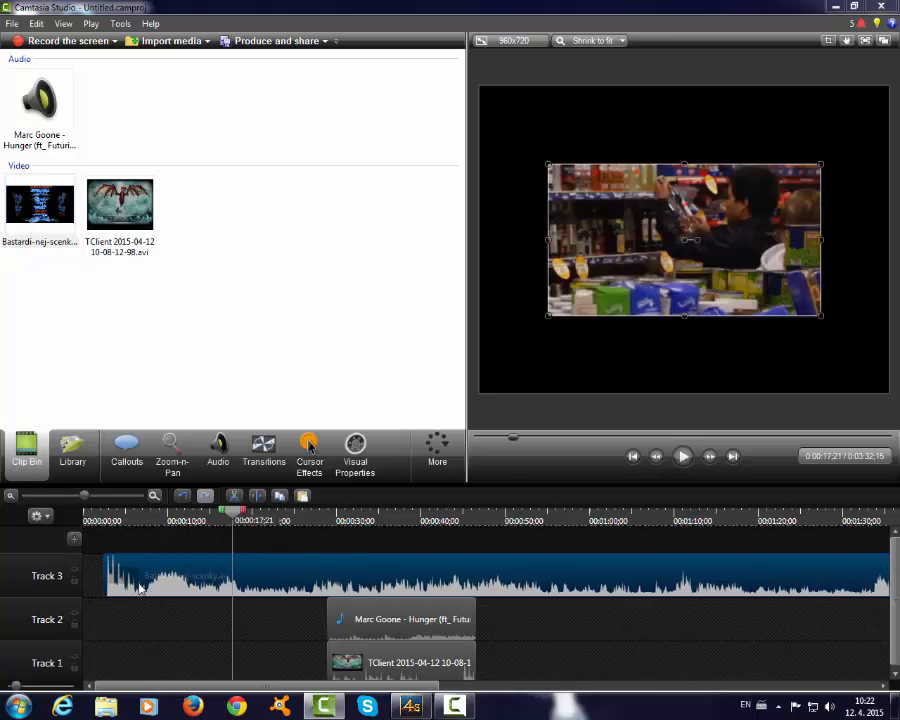
- Preview the Bastardi-nej-scenky clip on Track 3, split it at 0:00:58;18 and remove the part before the split
{"action": "left_click_drag", "start_coordinate": [232, 515], "coordinate": [88, 520]}
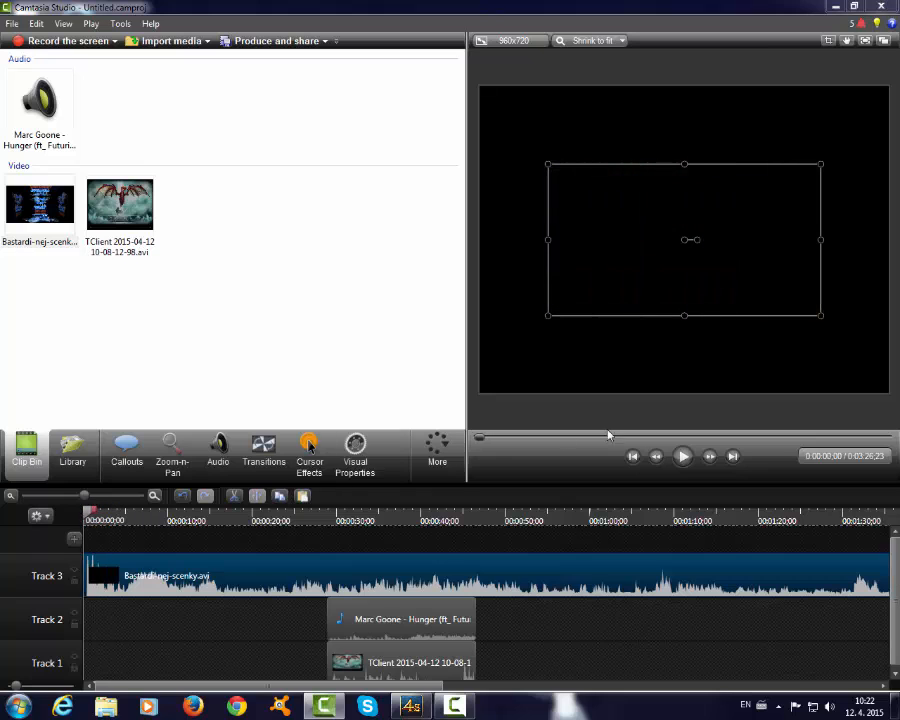
{"action": "left_click", "coordinate": [684, 457]}
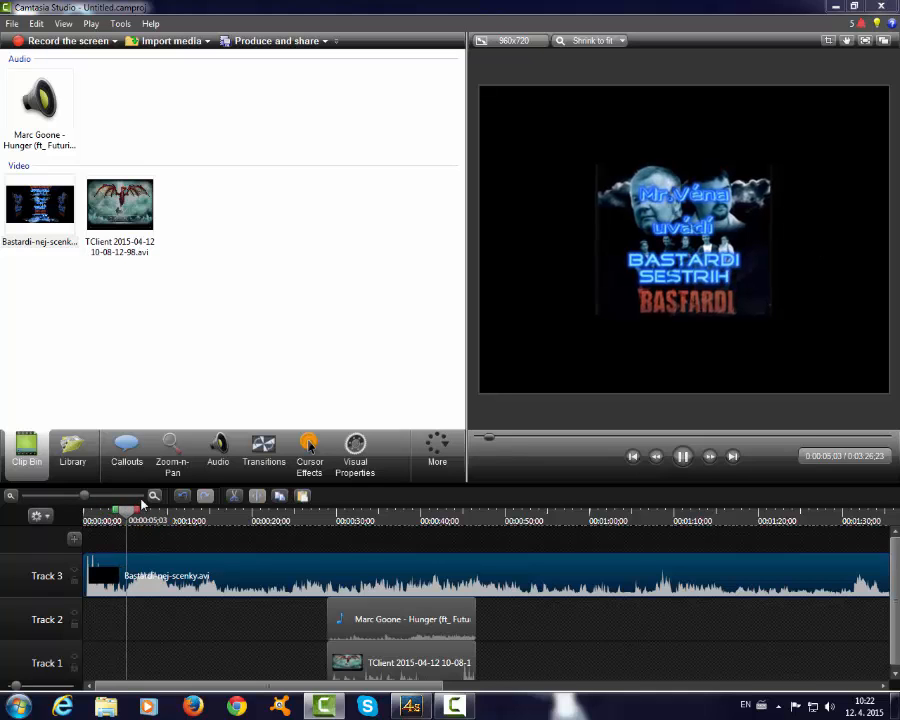
{"action": "left_click_drag", "start_coordinate": [137, 514], "coordinate": [577, 580]}
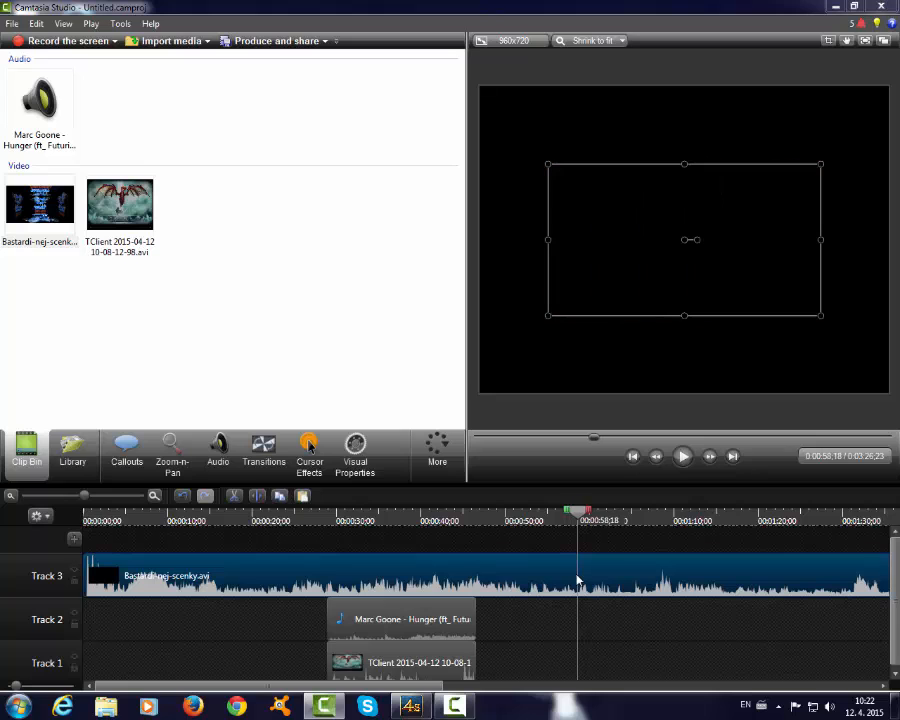
{"action": "key", "text": "s"}
{"action": "right_click", "coordinate": [486, 578]}
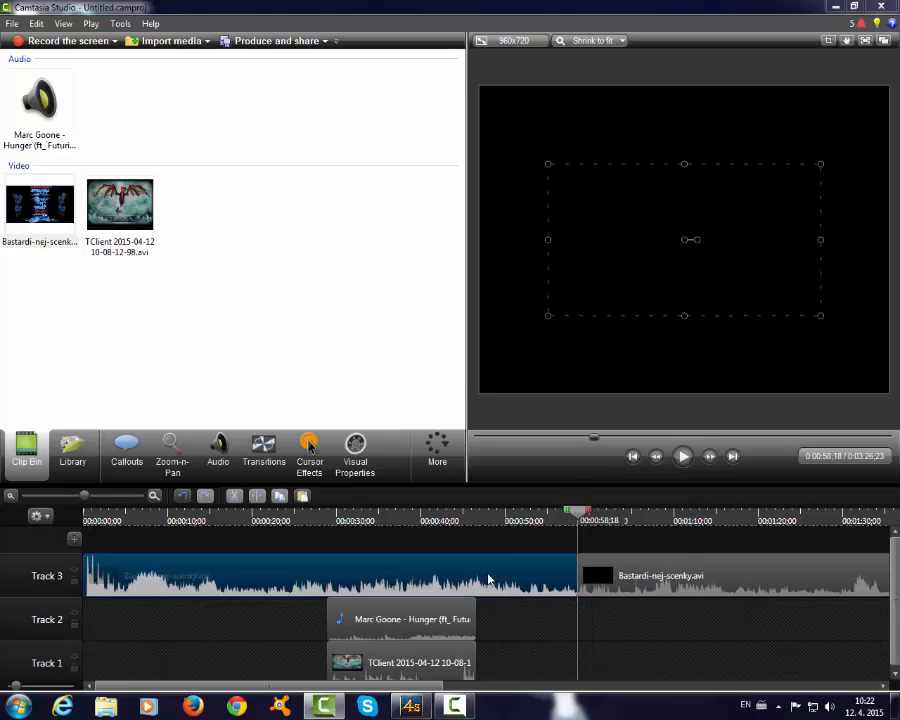
{"action": "left_click", "coordinate": [532, 280]}
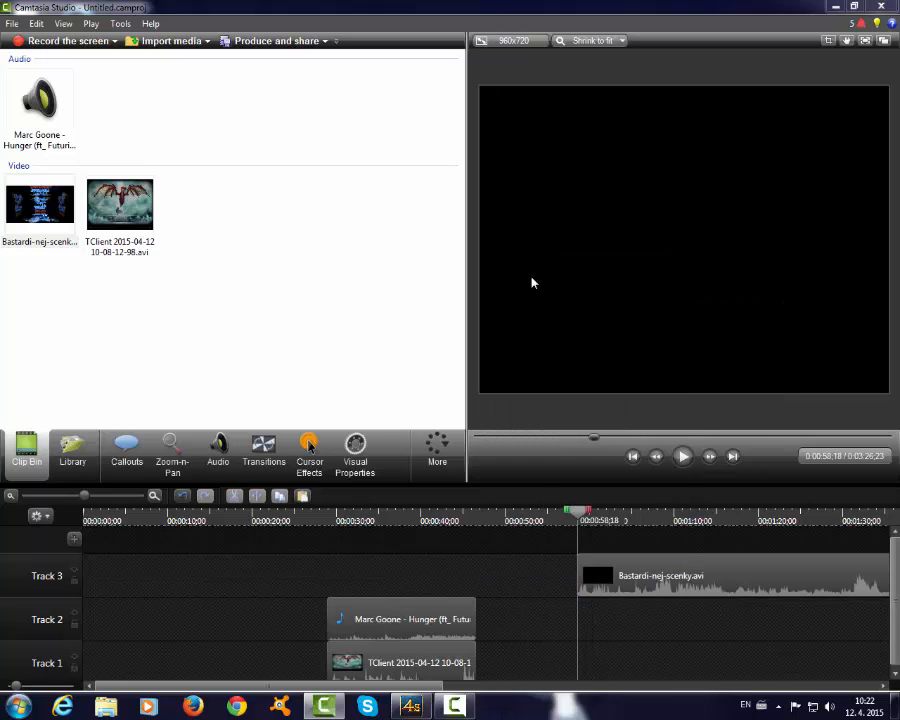
- Play the remaining Track 3 clip, split it at 0:01:07;07 and cut the part after the split
{"action": "left_click", "coordinate": [687, 459]}
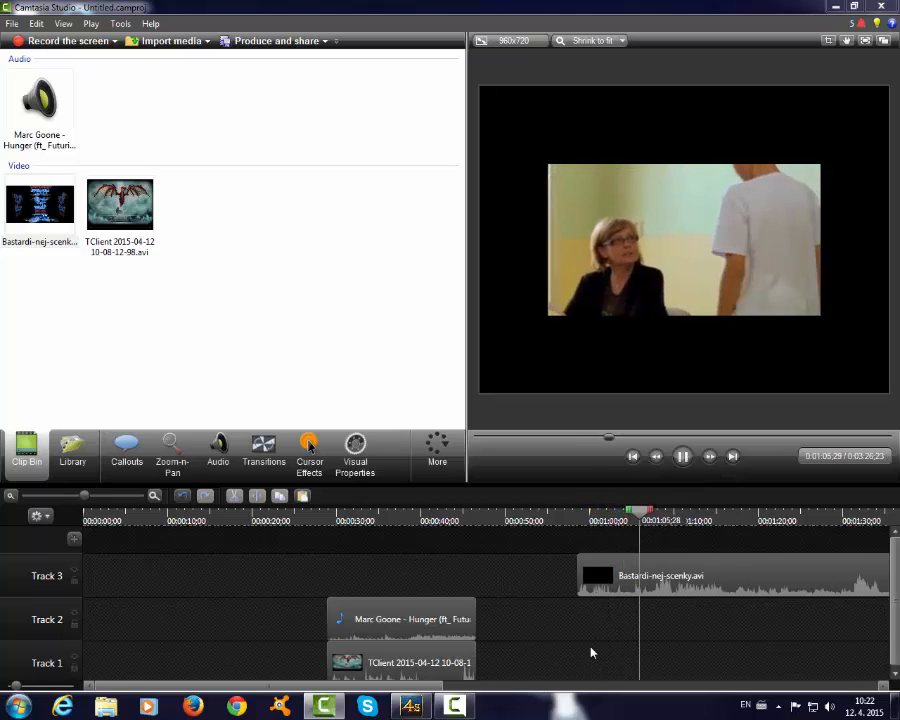
{"action": "left_click", "coordinate": [617, 585]}
{"action": "key", "text": "s"}
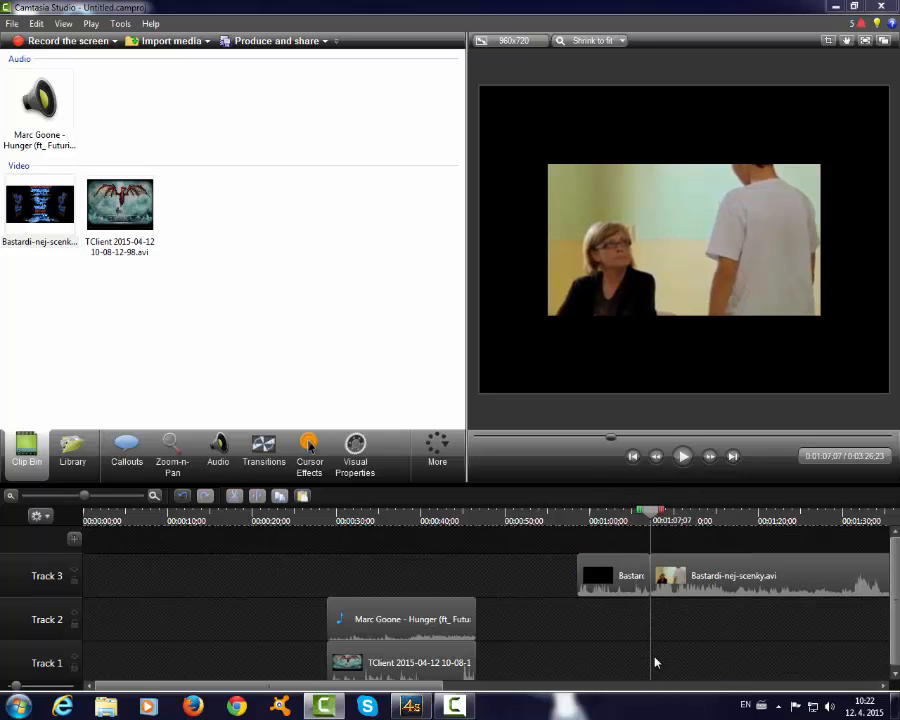
{"action": "right_click", "coordinate": [678, 574]}
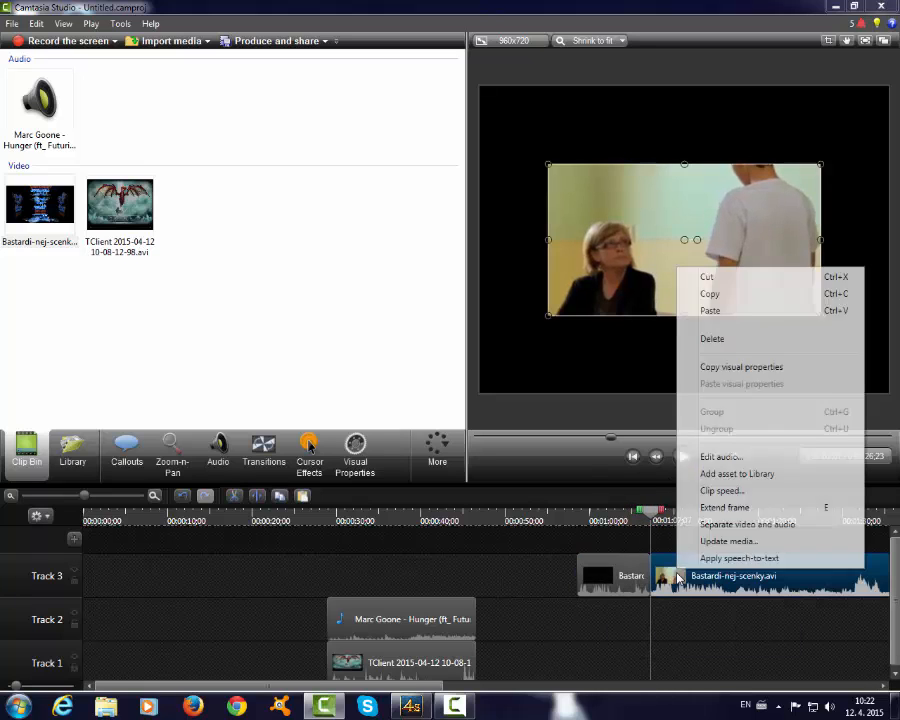
{"action": "left_click", "coordinate": [612, 582]}
{"action": "left_click_drag", "start_coordinate": [651, 511], "coordinate": [599, 511]}
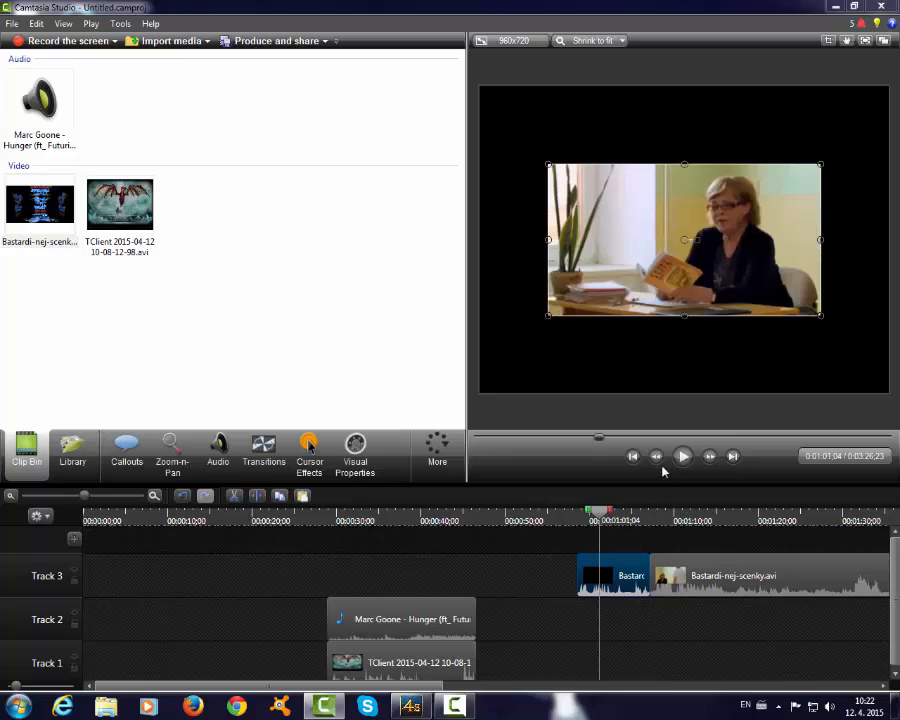
{"action": "right_click", "coordinate": [696, 586]}
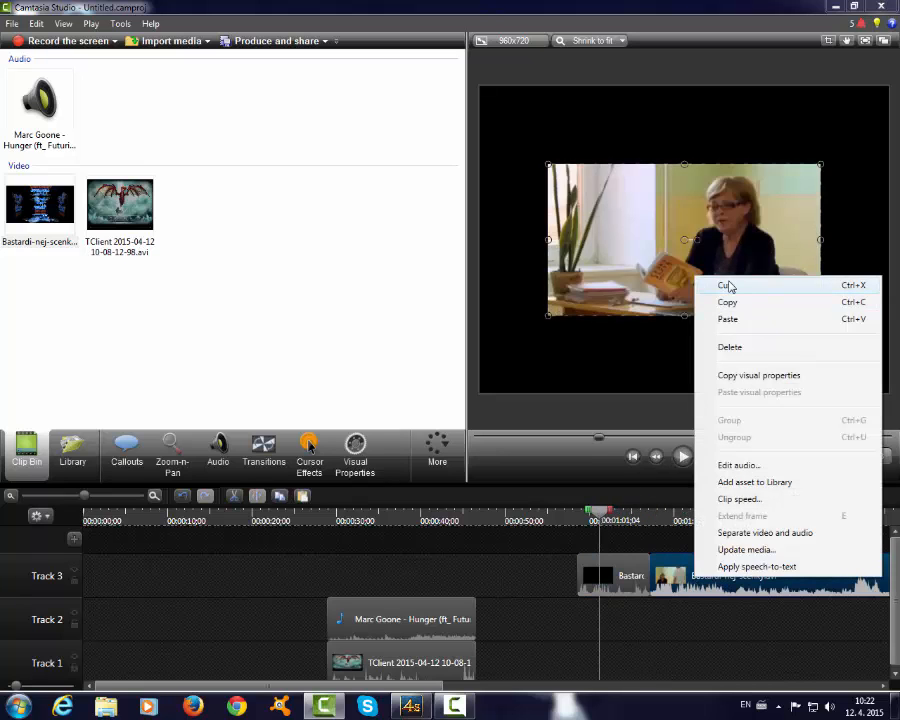
{"action": "left_click", "coordinate": [728, 286]}
- Move the trimmed Bastardi-nej-scenky clip to the start of Track 1 and shift the TClient and music clips to begin where it ends
{"action": "left_click_drag", "start_coordinate": [594, 566], "coordinate": [93, 679]}
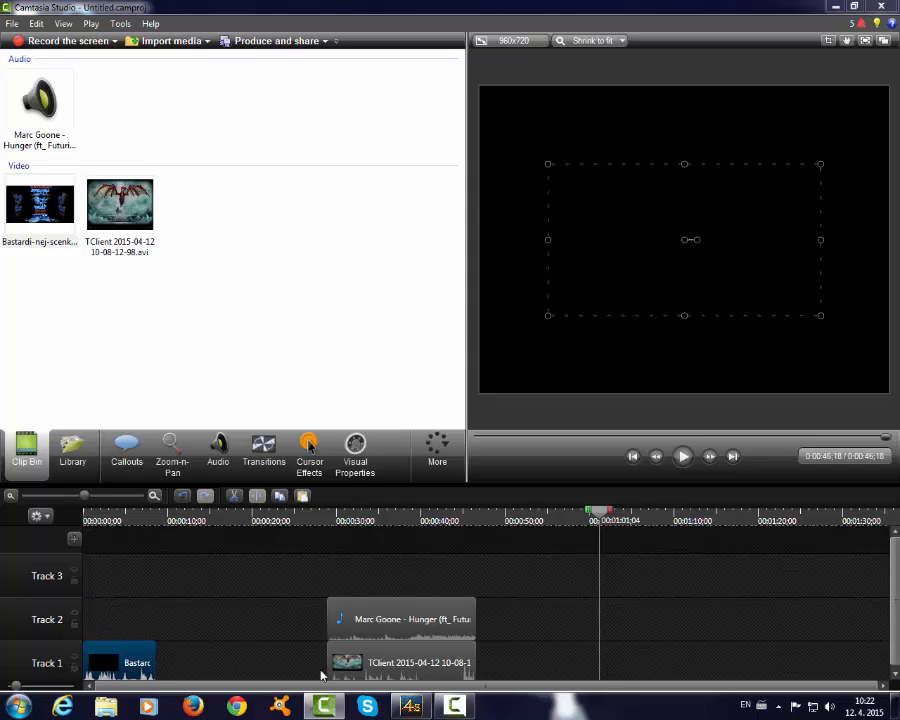
{"action": "left_click_drag", "start_coordinate": [321, 676], "coordinate": [152, 675]}
{"action": "left_click_drag", "start_coordinate": [373, 641], "coordinate": [210, 638]}
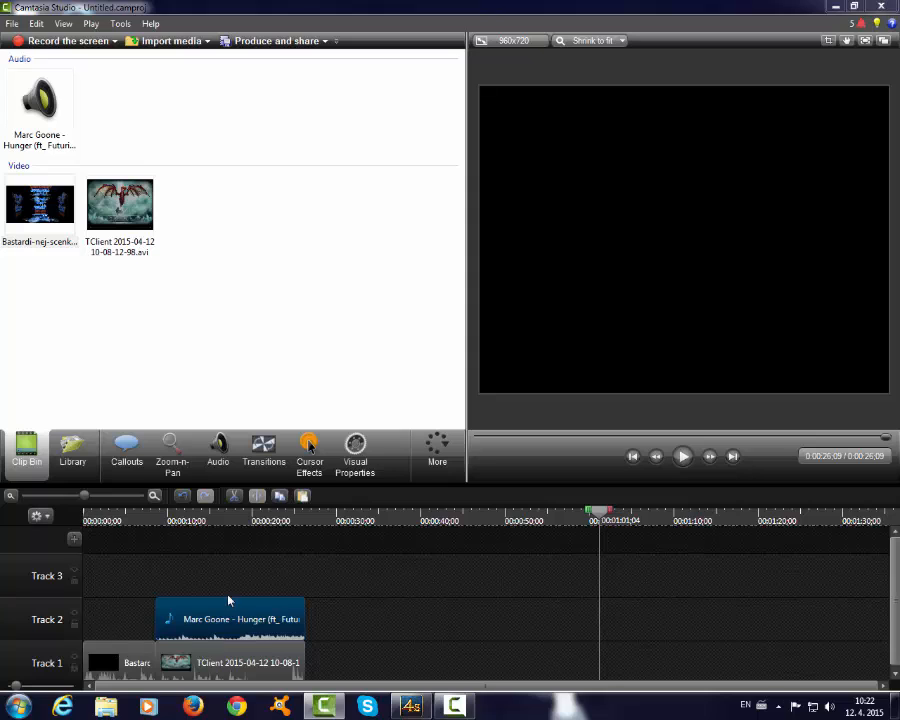
- Stretch the Bastardi-nej-scenky picture at 0:00:01;00 on all four sides so it fills the whole canvas
{"action": "left_click_drag", "start_coordinate": [594, 515], "coordinate": [60, 599]}
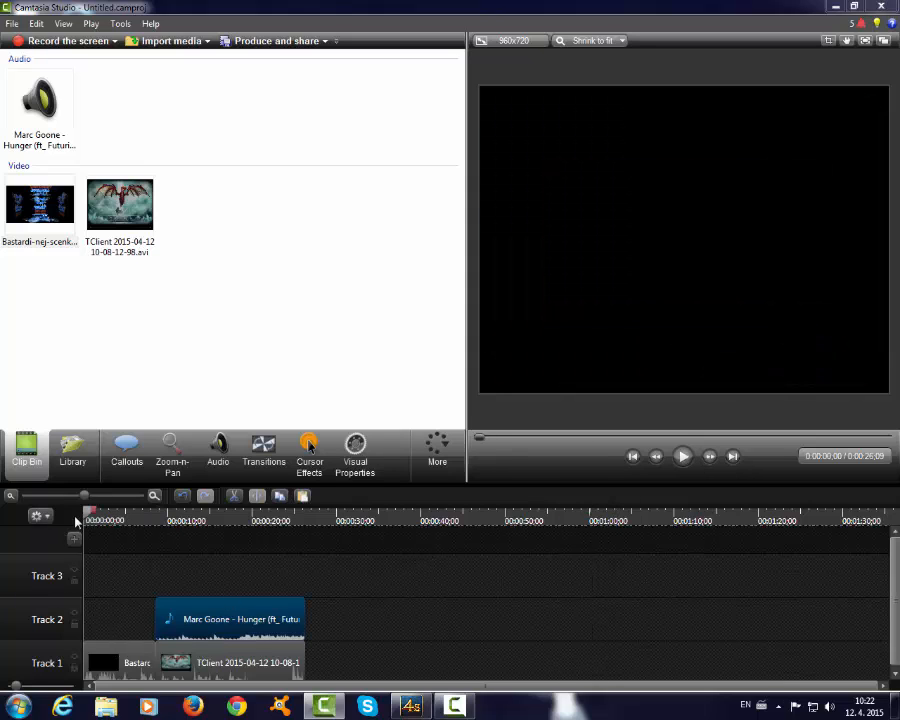
{"action": "left_click_drag", "start_coordinate": [88, 514], "coordinate": [95, 516]}
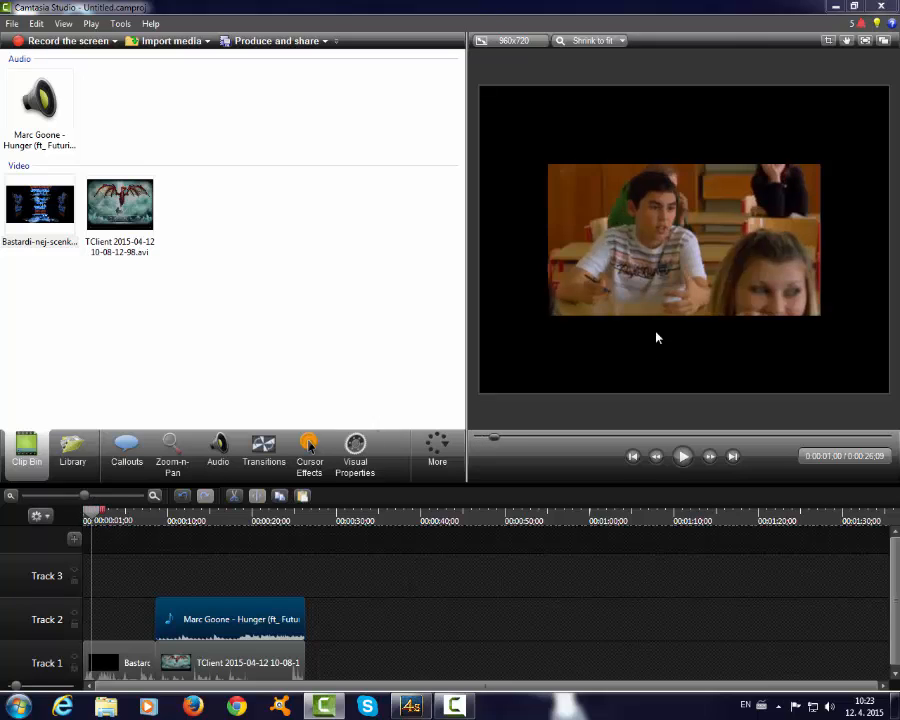
{"action": "left_click", "coordinate": [656, 275]}
{"action": "left_click_drag", "start_coordinate": [685, 316], "coordinate": [680, 395]}
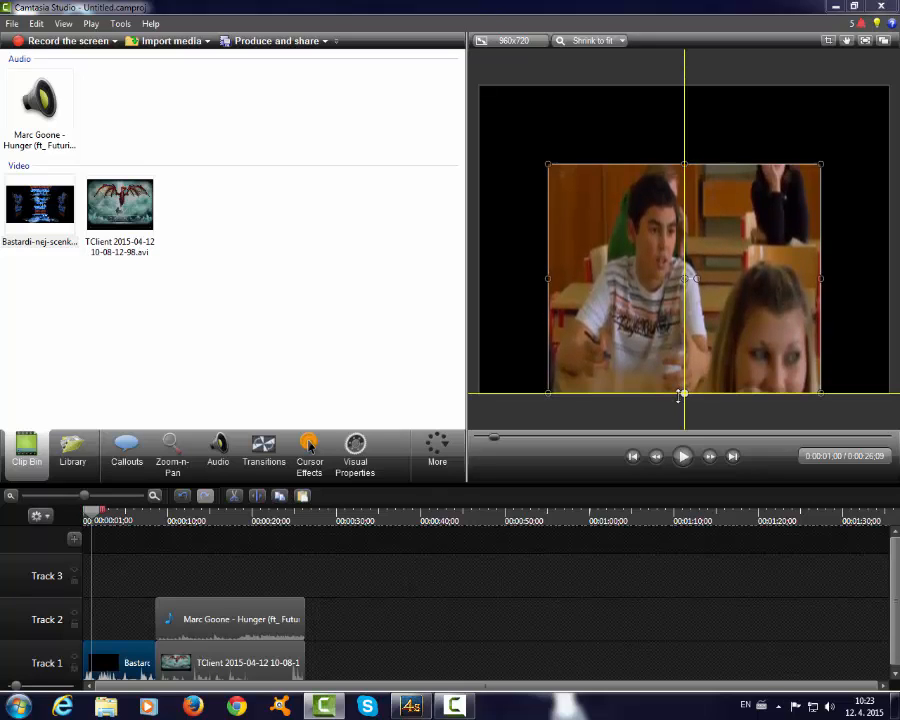
{"action": "left_click_drag", "start_coordinate": [821, 277], "coordinate": [890, 279]}
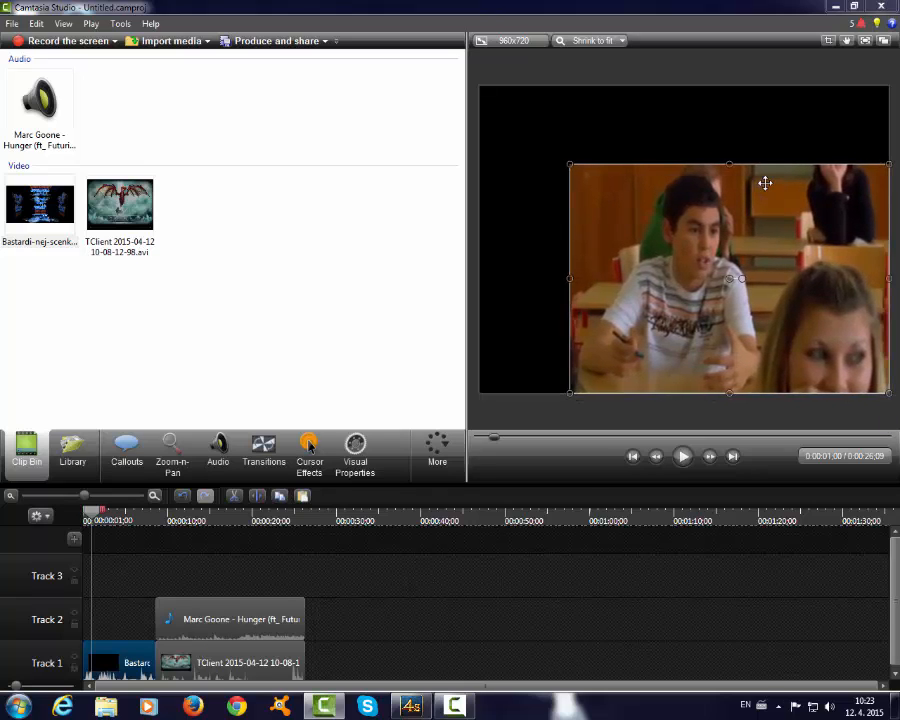
{"action": "left_click_drag", "start_coordinate": [729, 165], "coordinate": [731, 87]}
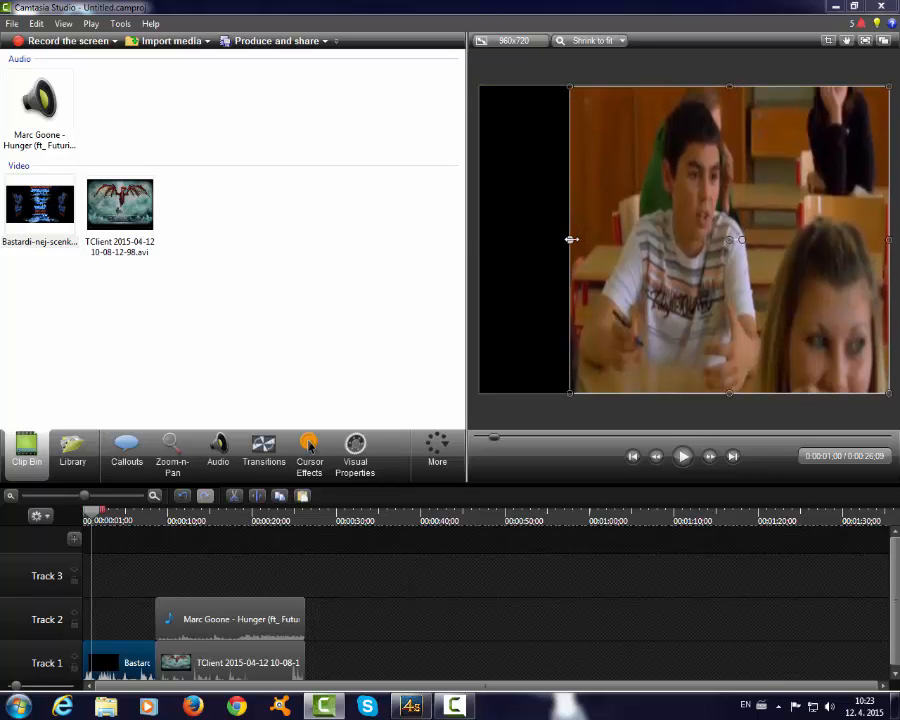
{"action": "left_click_drag", "start_coordinate": [571, 239], "coordinate": [480, 239]}
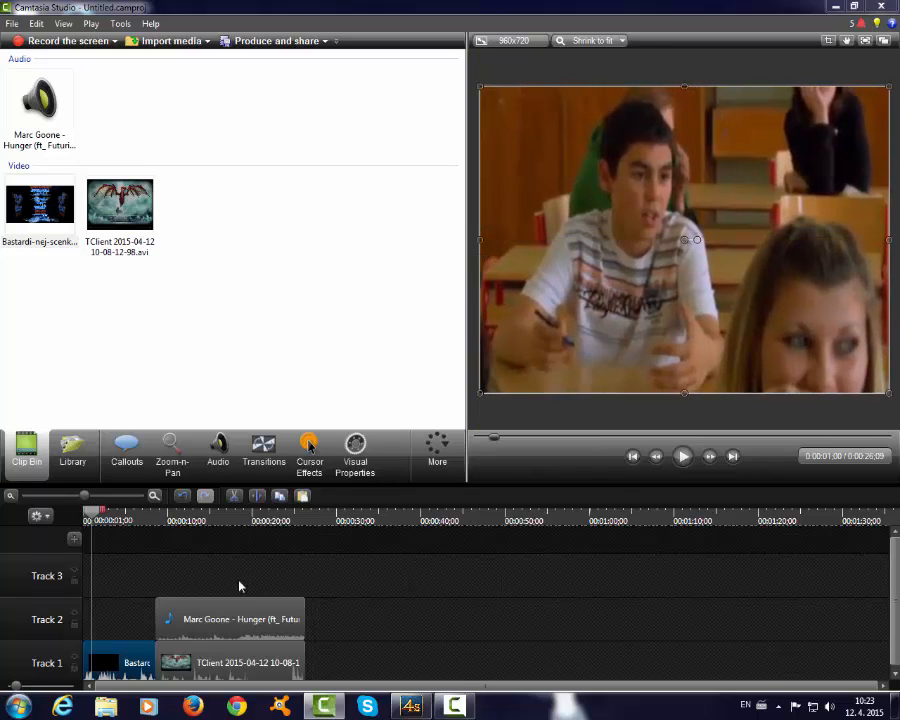
- Play the timeline from the beginning to check the transition from the Bastardi-nej-scenky clip to the TClient clip
{"action": "left_click_drag", "start_coordinate": [92, 518], "coordinate": [40, 516]}
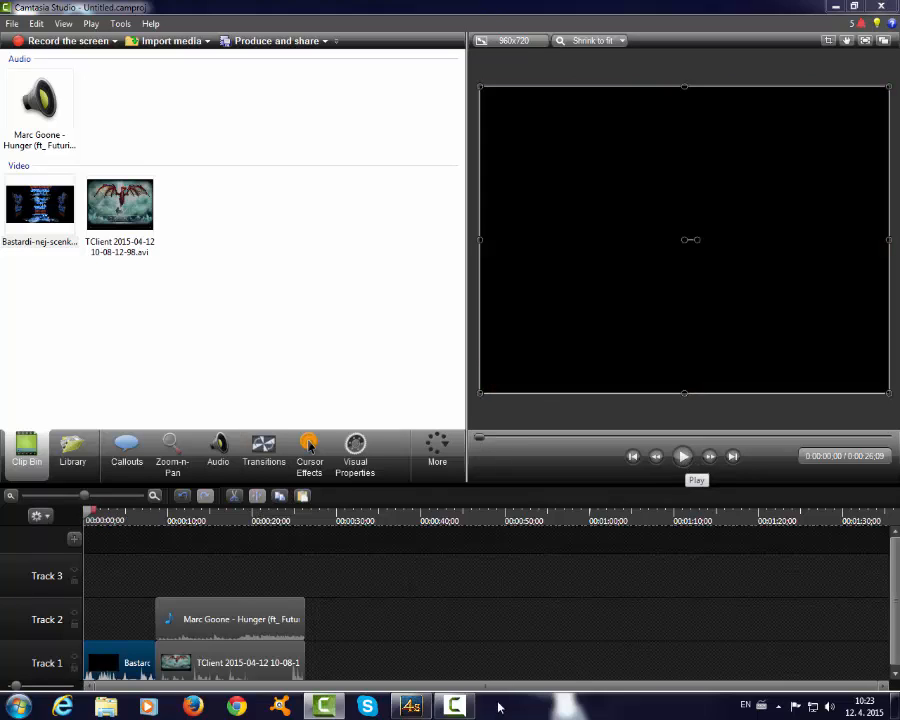
{"action": "left_click", "coordinate": [448, 710]}
{"action": "left_click", "coordinate": [448, 710]}
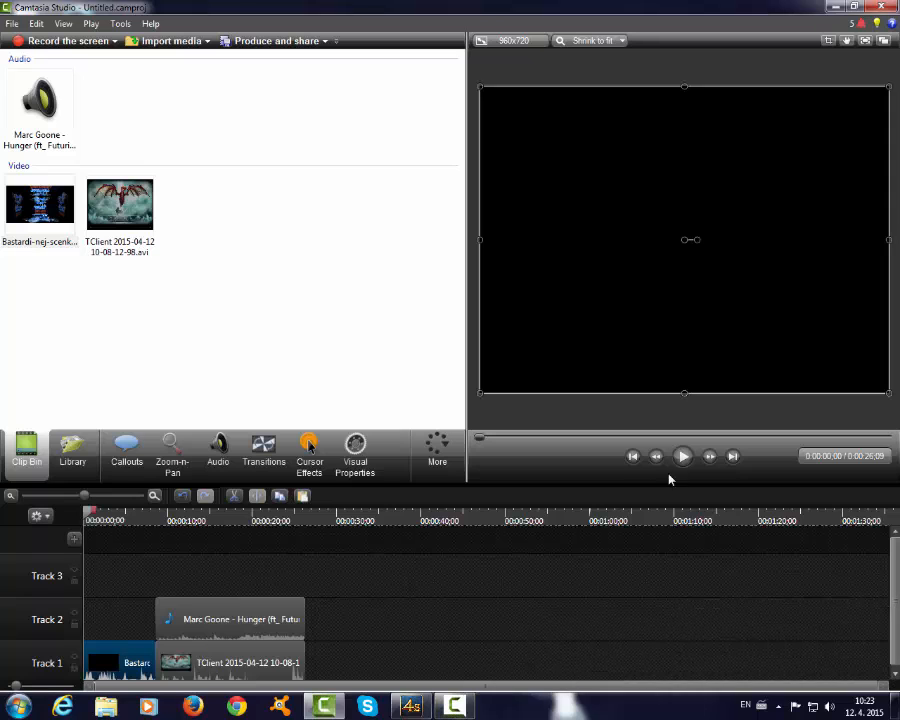
{"action": "left_click", "coordinate": [684, 457]}
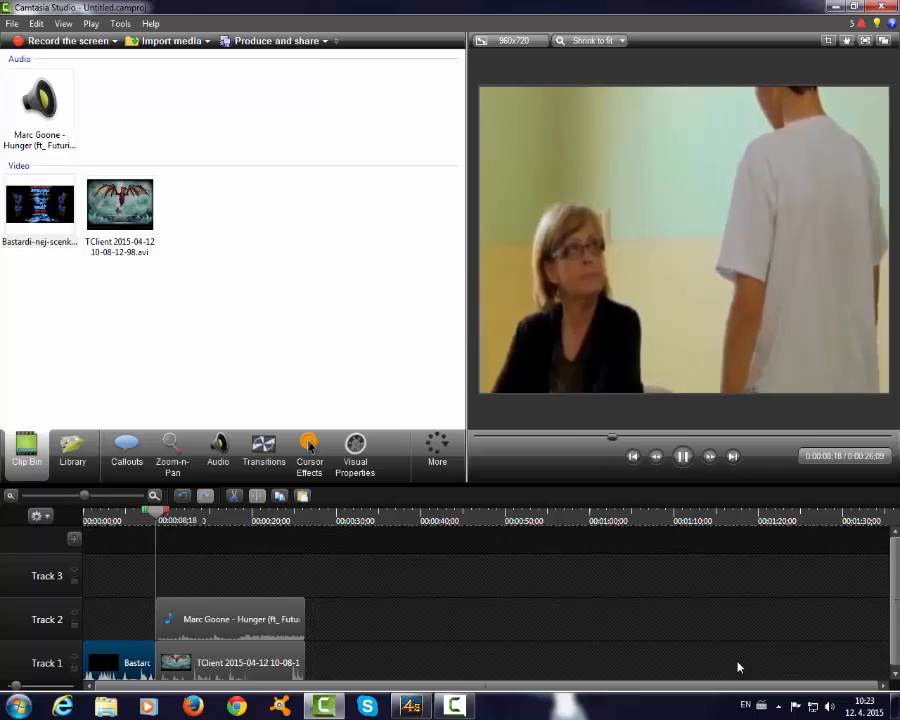
{"action": "left_click", "coordinate": [687, 455]}
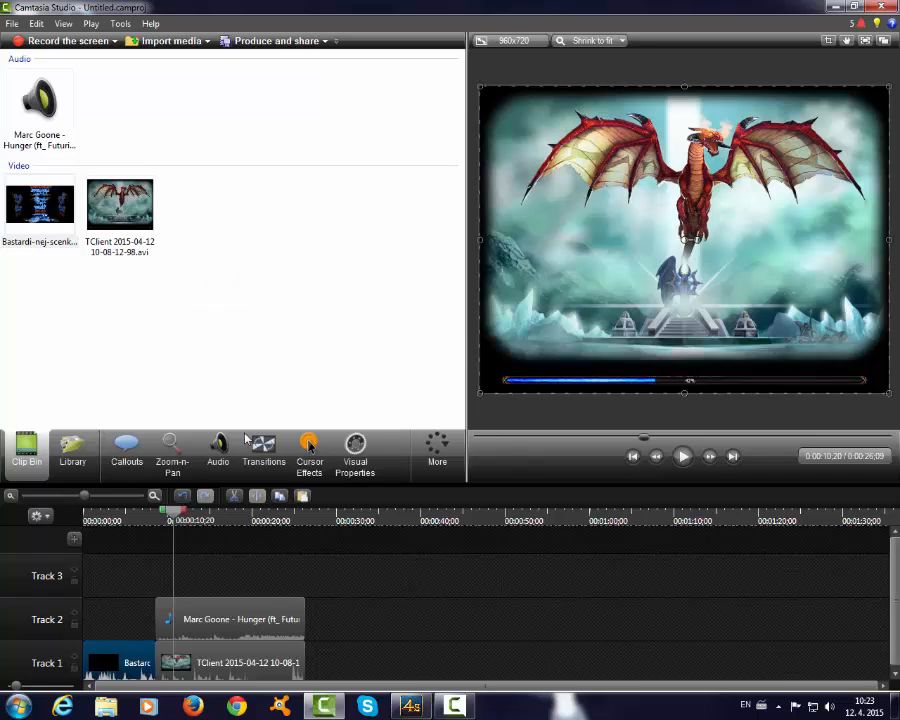
- Import the Aero Chord Surface audio file from the desktop into the clip bin
{"action": "left_click", "coordinate": [174, 41]}
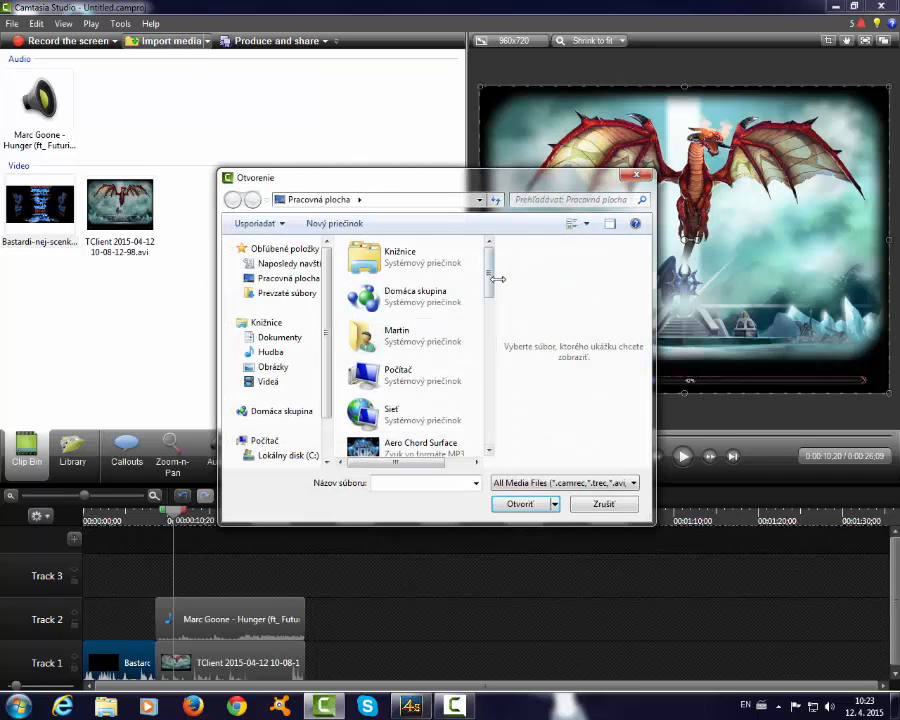
{"action": "left_click_drag", "start_coordinate": [492, 281], "coordinate": [490, 310]}
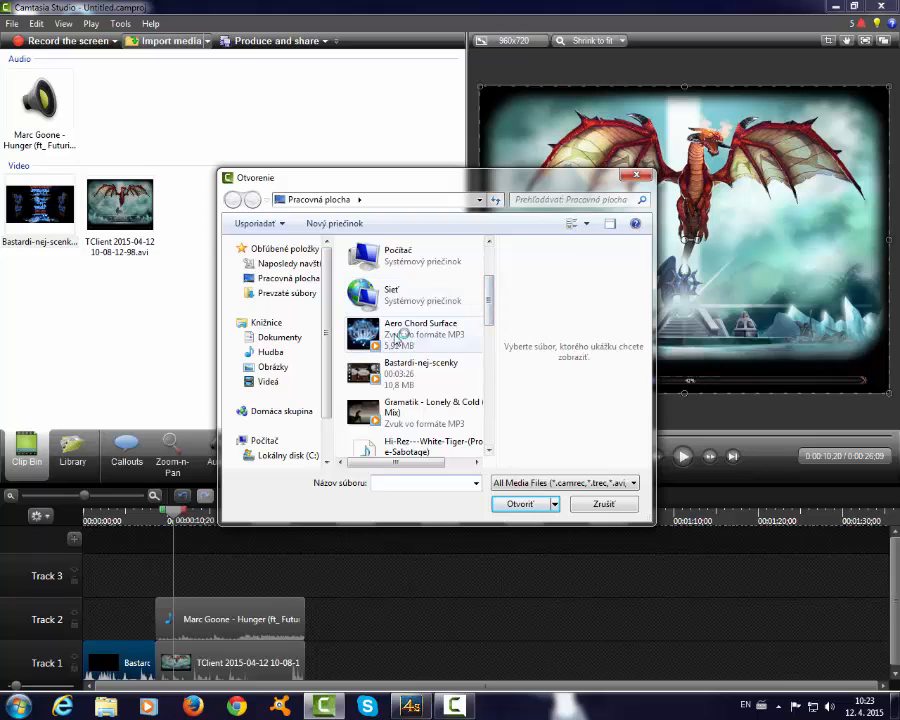
{"action": "left_click", "coordinate": [400, 332]}
{"action": "left_click", "coordinate": [516, 504]}
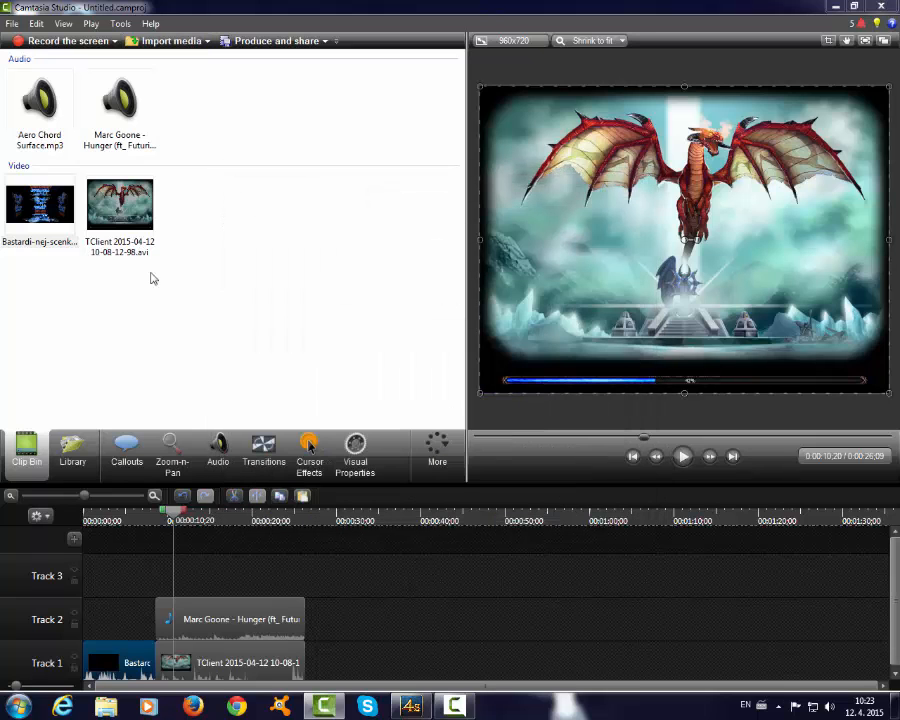
- Import the images images (2).jpg and stiahnuť.jpg from the desktop into the clip bin
{"action": "left_click", "coordinate": [174, 41]}
{"action": "left_click_drag", "start_coordinate": [487, 289], "coordinate": [489, 340]}
{"action": "left_click", "coordinate": [460, 372]}
{"action": "left_click", "coordinate": [518, 504]}
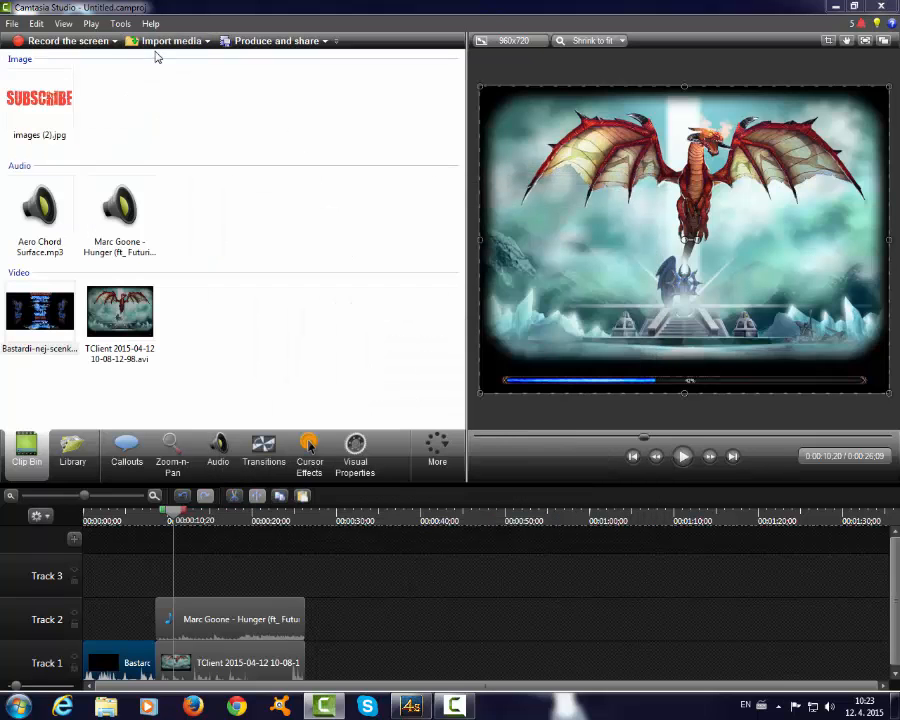
{"action": "left_click", "coordinate": [165, 41]}
{"action": "left_click_drag", "start_coordinate": [489, 275], "coordinate": [488, 410]}
{"action": "left_click", "coordinate": [400, 355]}
{"action": "left_click", "coordinate": [516, 504]}
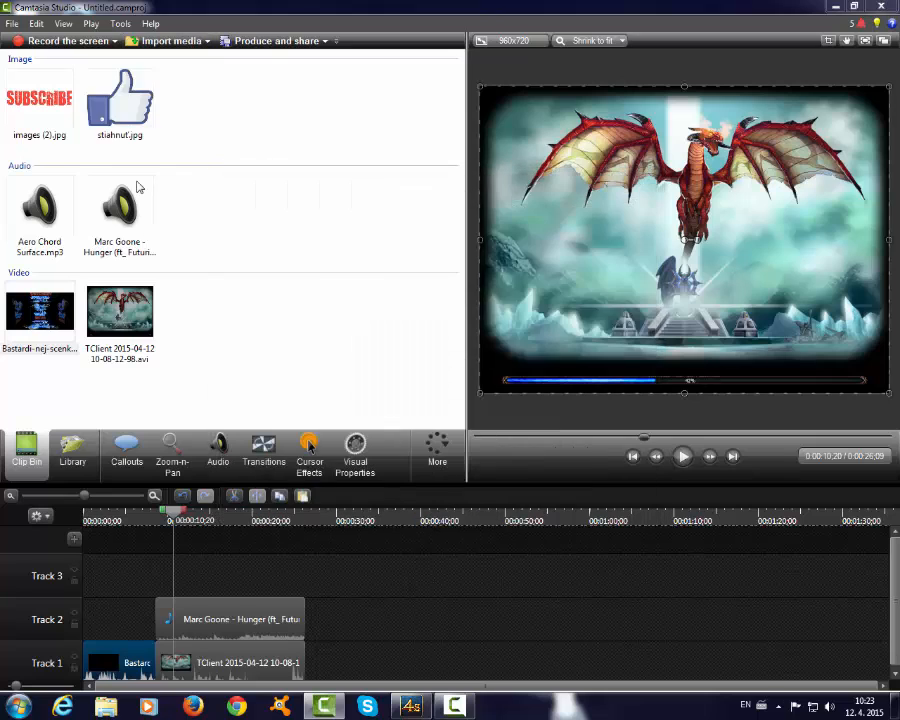
- Place stiahnuť.jpg after the TClient clip on Track 1 and stretch the thumbs-up image to cover nearly the whole canvas
{"action": "left_click_drag", "start_coordinate": [333, 666], "coordinate": [350, 643]}
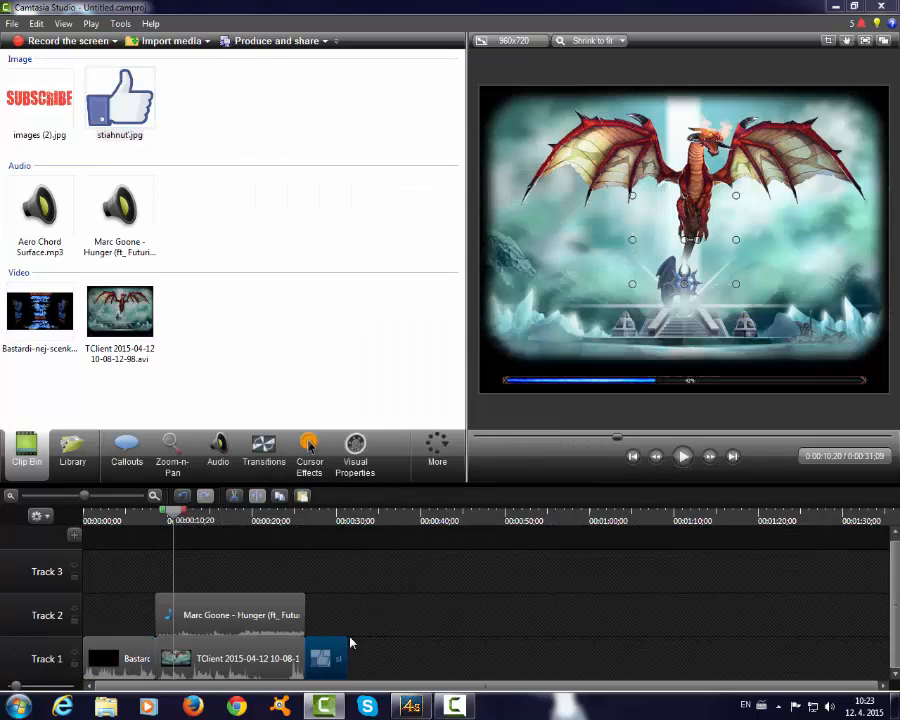
{"action": "left_click_drag", "start_coordinate": [614, 442], "coordinate": [847, 438]}
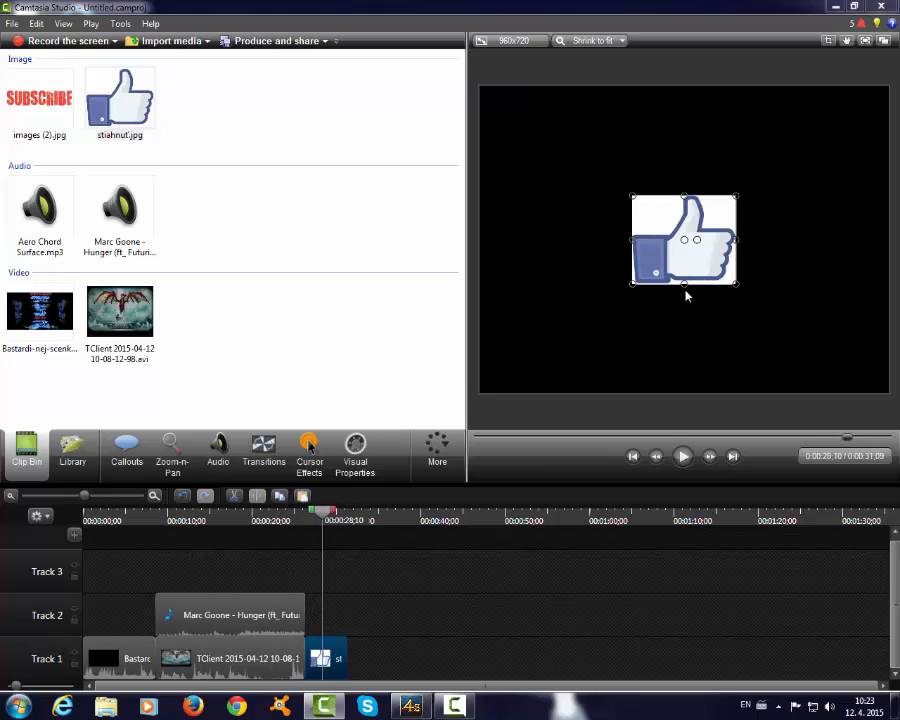
{"action": "left_click_drag", "start_coordinate": [684, 284], "coordinate": [685, 388]}
{"action": "left_click_drag", "start_coordinate": [735, 292], "coordinate": [889, 292]}
{"action": "left_click_drag", "start_coordinate": [760, 197], "coordinate": [765, 93]}
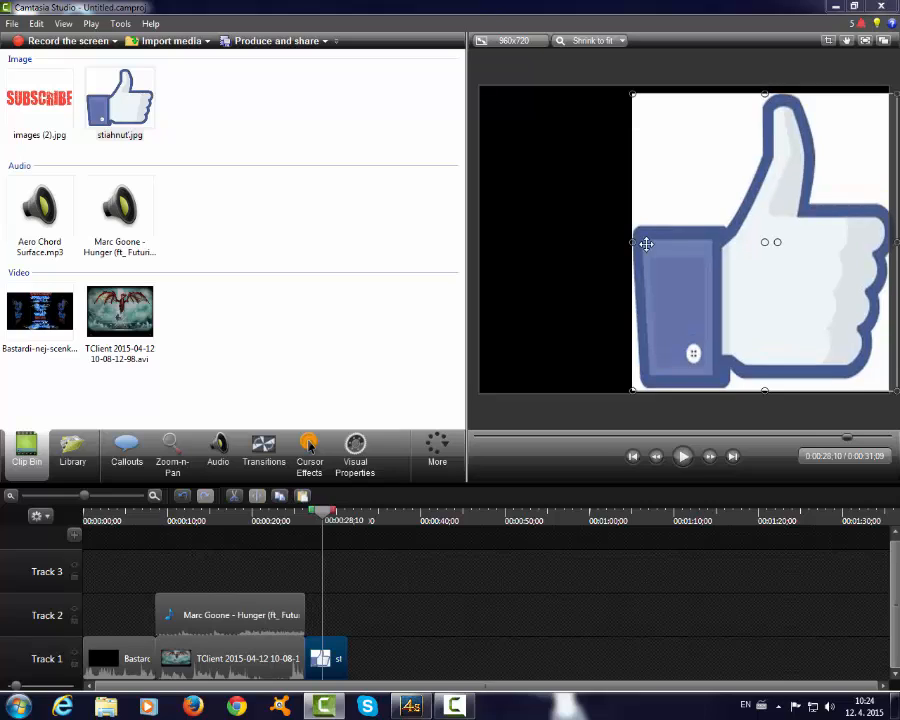
{"action": "left_click_drag", "start_coordinate": [632, 241], "coordinate": [480, 251]}
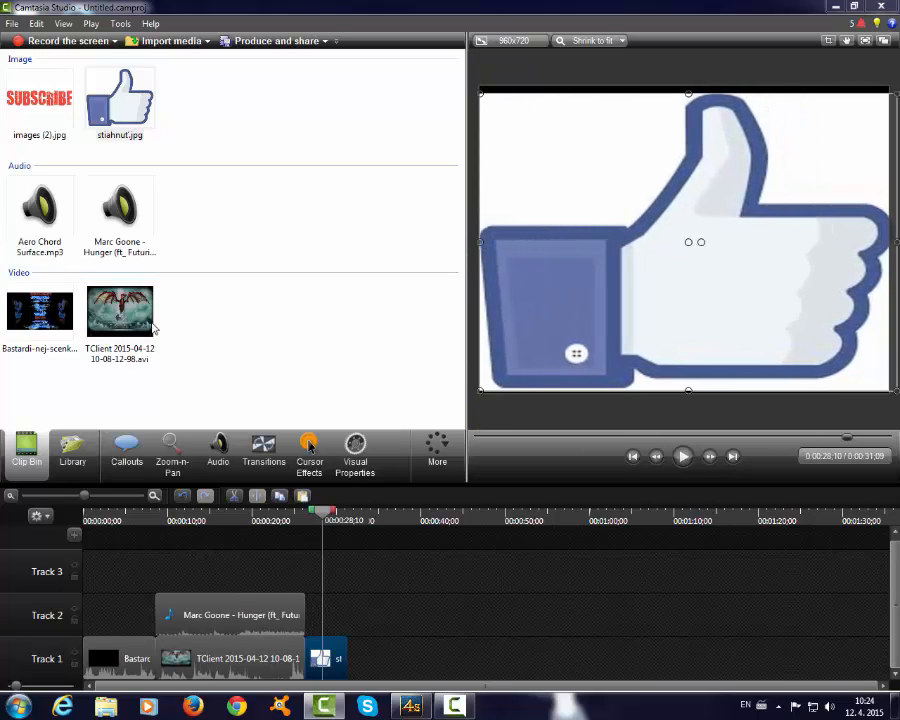
- Place images (2).jpg on Track 1 directly after the thumbs-up image
{"action": "left_click", "coordinate": [46, 99]}
{"action": "left_click_drag", "start_coordinate": [316, 656], "coordinate": [368, 658]}
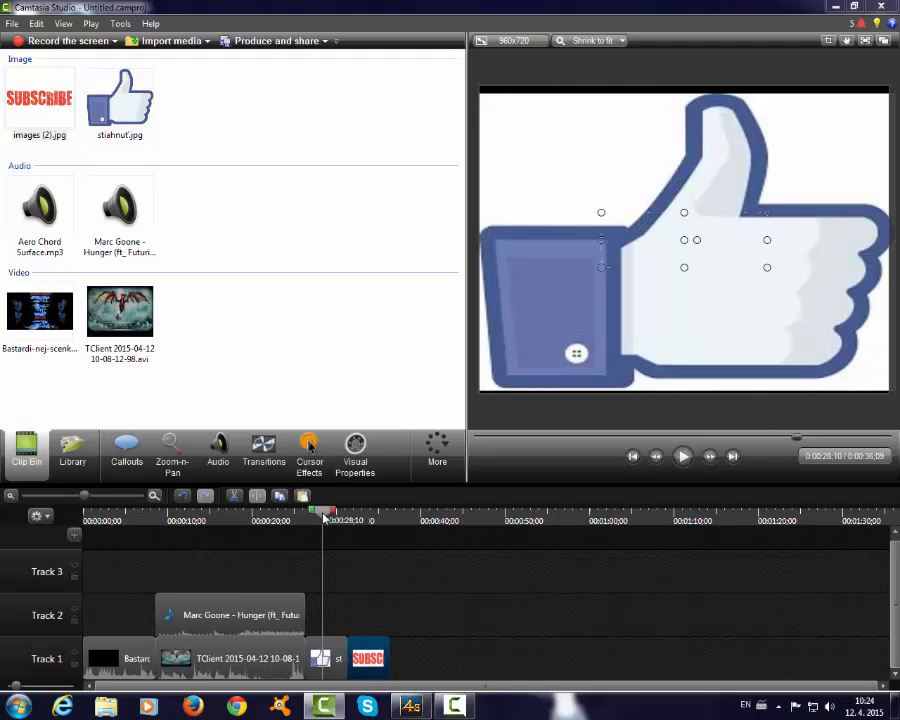
- Stretch the SUBSCRIBE image on the canvas so it covers nearly the whole frame
{"action": "left_click_drag", "start_coordinate": [323, 517], "coordinate": [368, 517]}
{"action": "left_click_drag", "start_coordinate": [683, 268], "coordinate": [693, 393]}
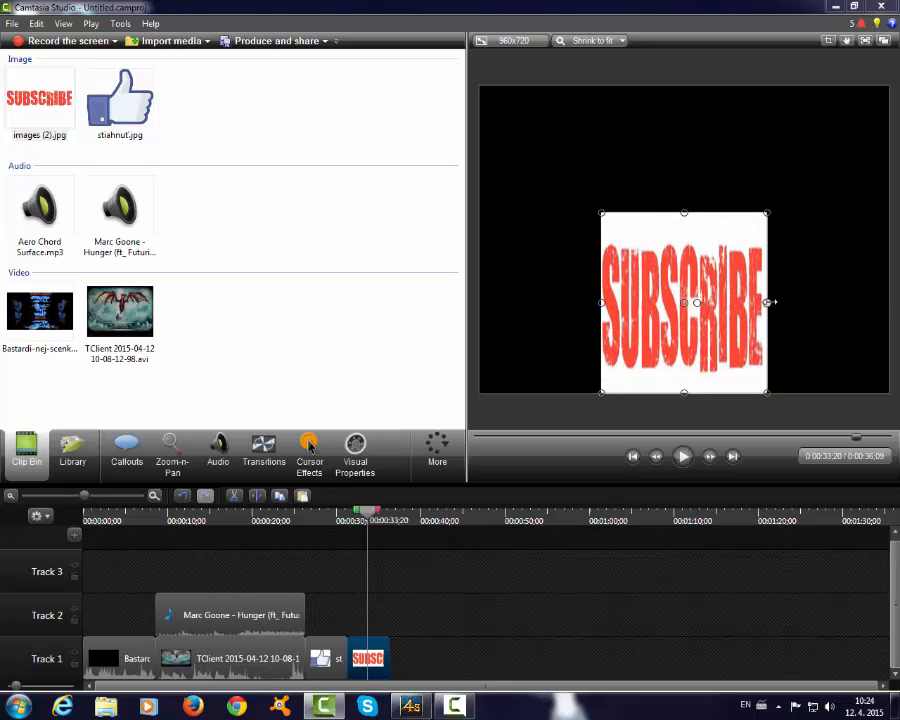
{"action": "left_click_drag", "start_coordinate": [770, 301], "coordinate": [889, 301]}
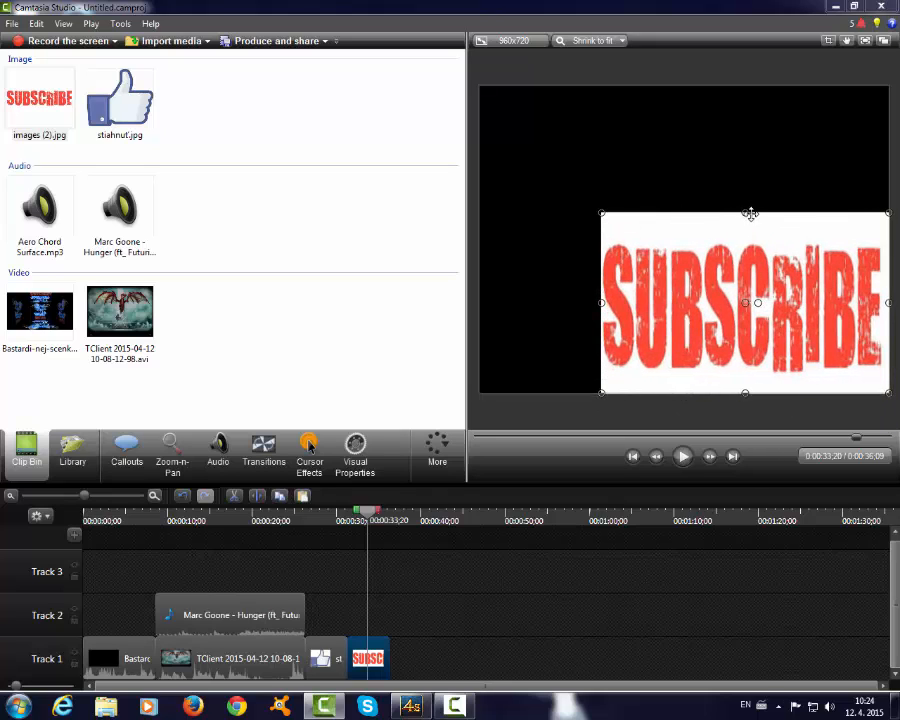
{"action": "left_click_drag", "start_coordinate": [733, 148], "coordinate": [726, 88]}
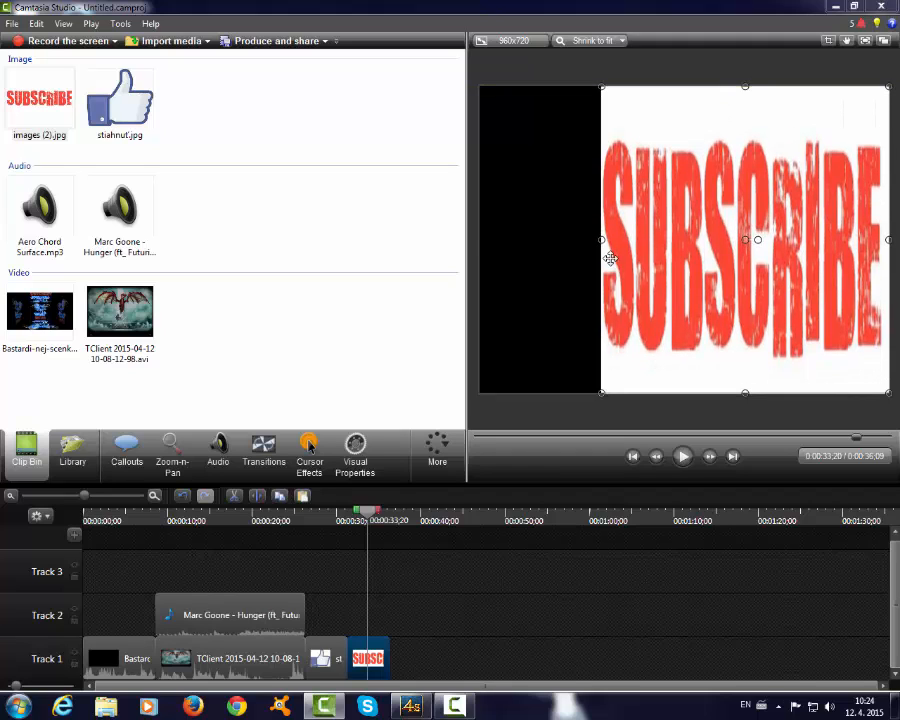
{"action": "left_click_drag", "start_coordinate": [599, 240], "coordinate": [481, 243]}
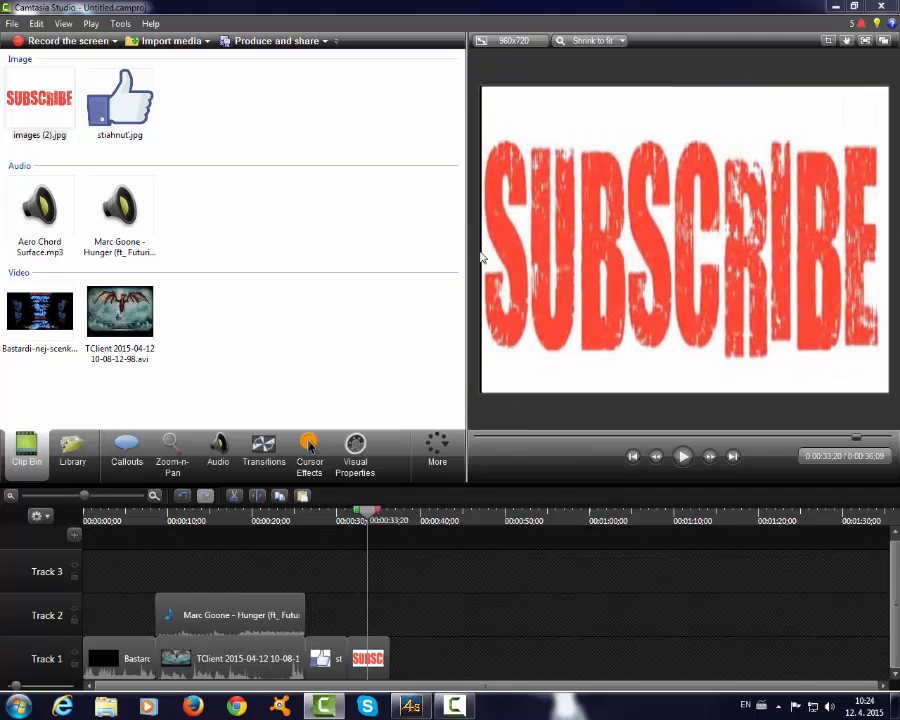
- Place Aero Chord Surface.mp3 on Track 2 after the Marc Goone clip, starting near the end of the SUBSCRIBE image
{"action": "left_click", "coordinate": [47, 242]}
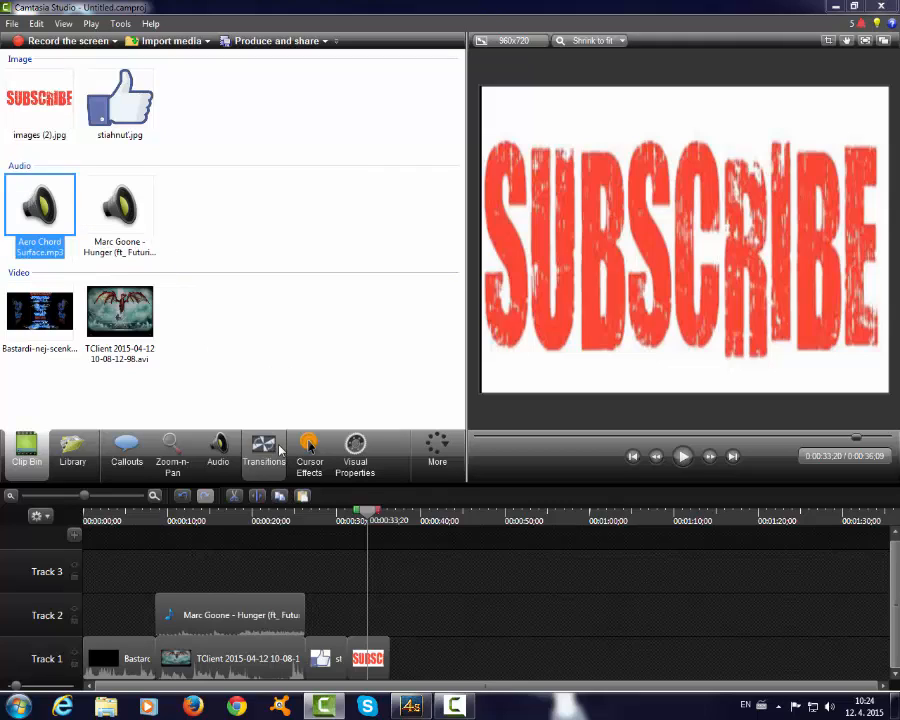
{"action": "left_click_drag", "start_coordinate": [395, 635], "coordinate": [446, 622]}
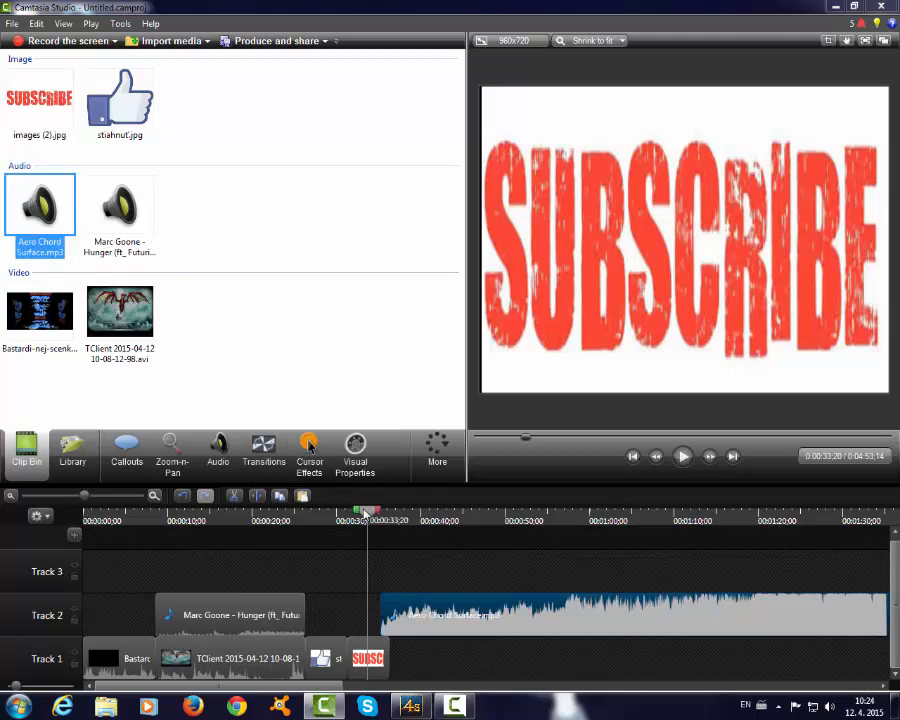
- Cut away the Aero Chord Surface audio before 0:02:28;22 and move the remainder directly after the Marc Goone clip on Track 2
{"action": "left_click_drag", "start_coordinate": [360, 514], "coordinate": [838, 527]}
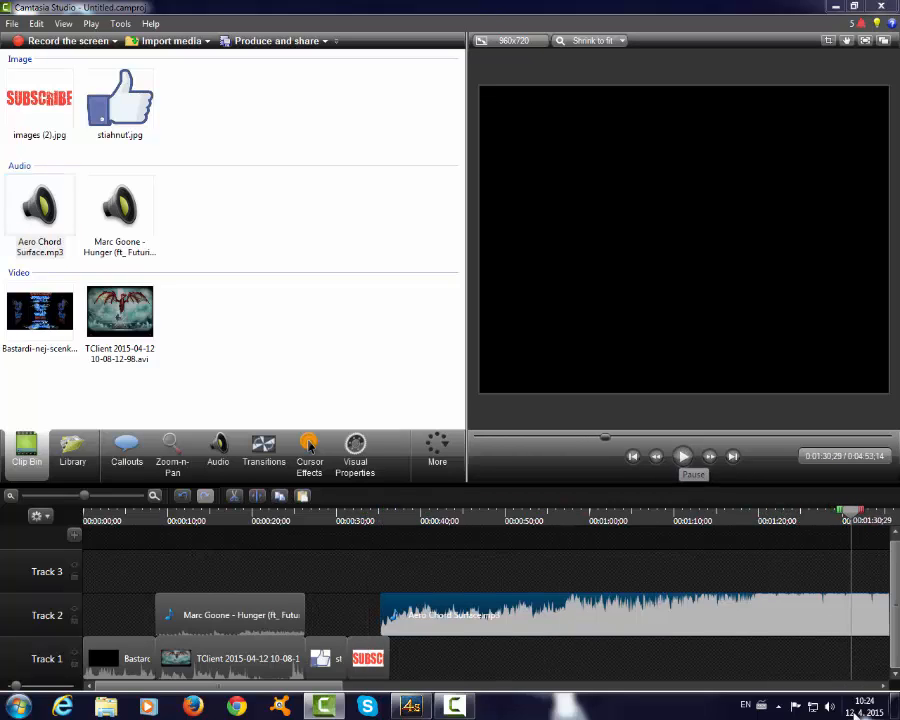
{"action": "left_click_drag", "start_coordinate": [880, 690], "coordinate": [883, 688]}
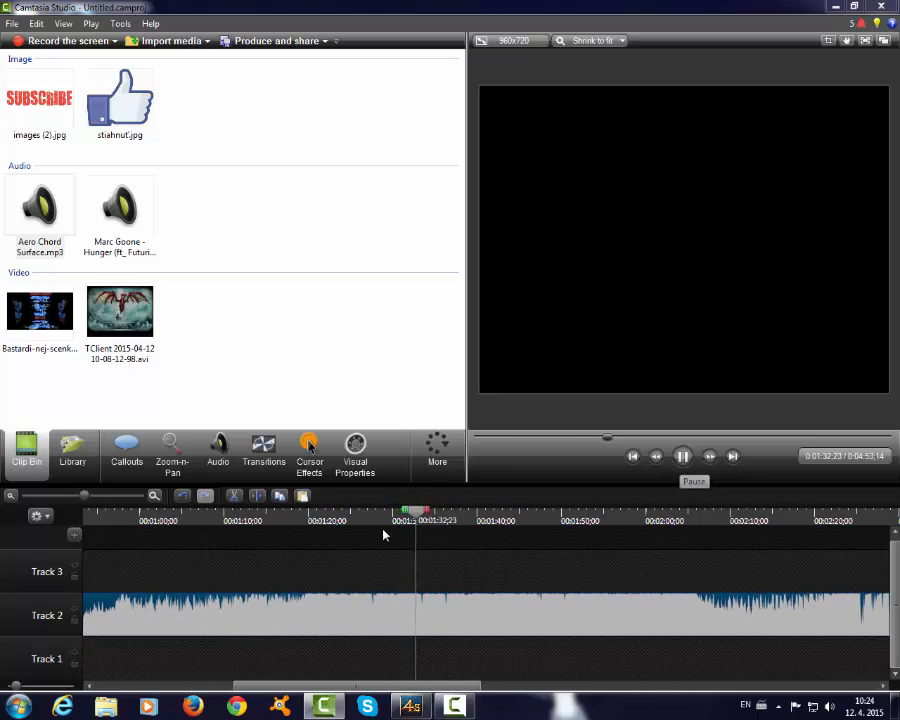
{"action": "left_click", "coordinate": [587, 540]}
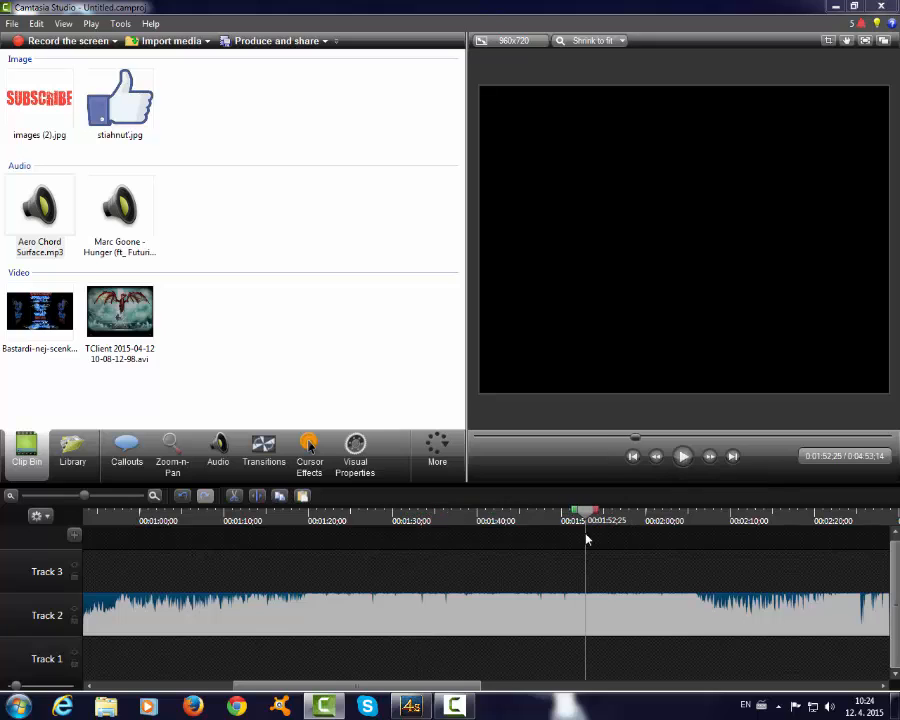
{"action": "left_click", "coordinate": [684, 457]}
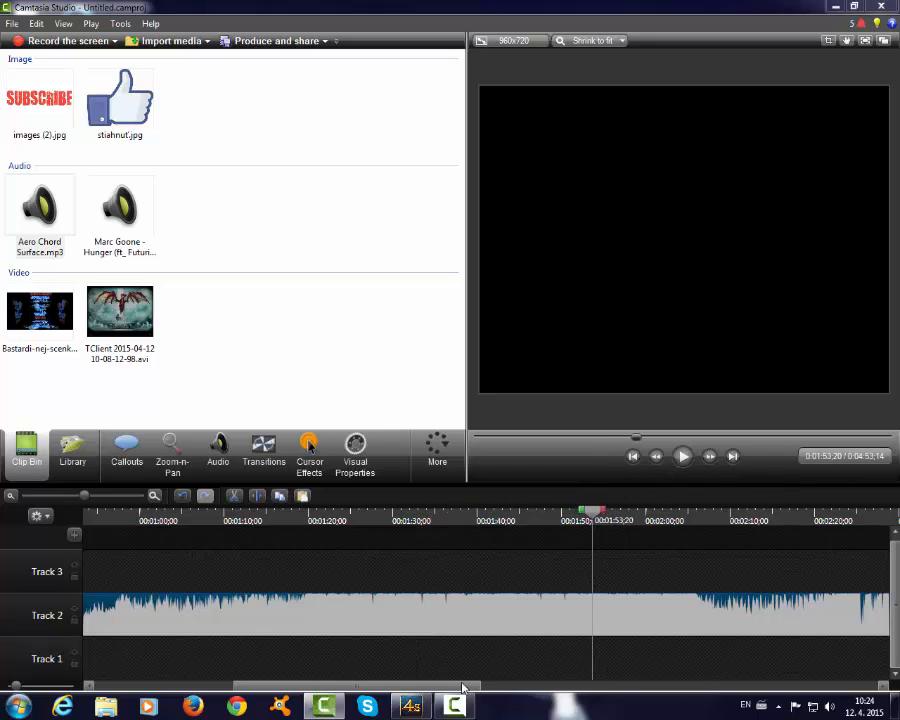
{"action": "left_click_drag", "start_coordinate": [463, 688], "coordinate": [603, 682]}
{"action": "left_click", "coordinate": [195, 520]}
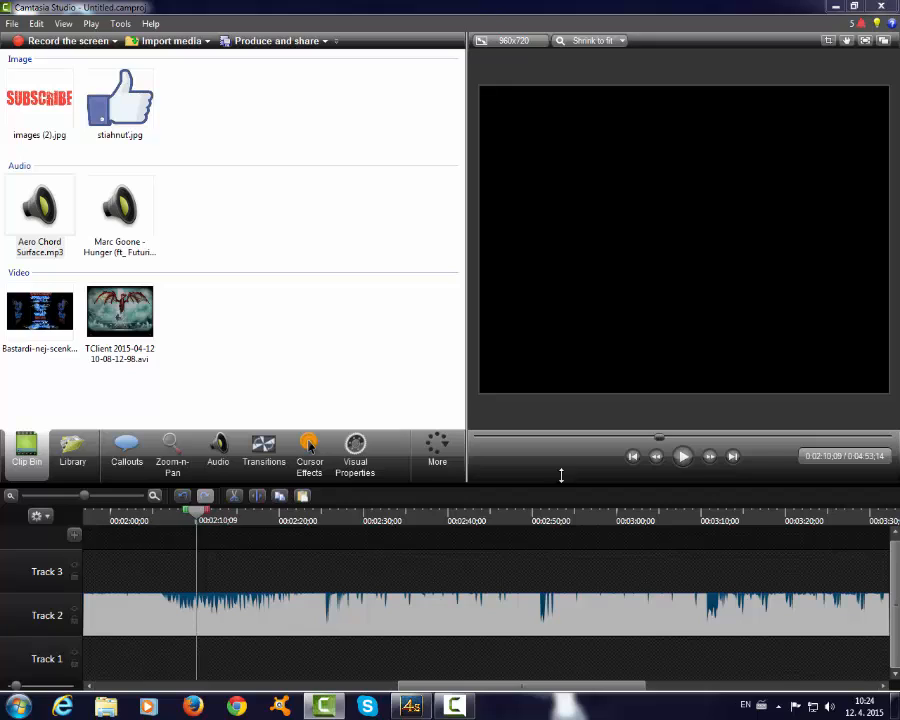
{"action": "left_click", "coordinate": [683, 456]}
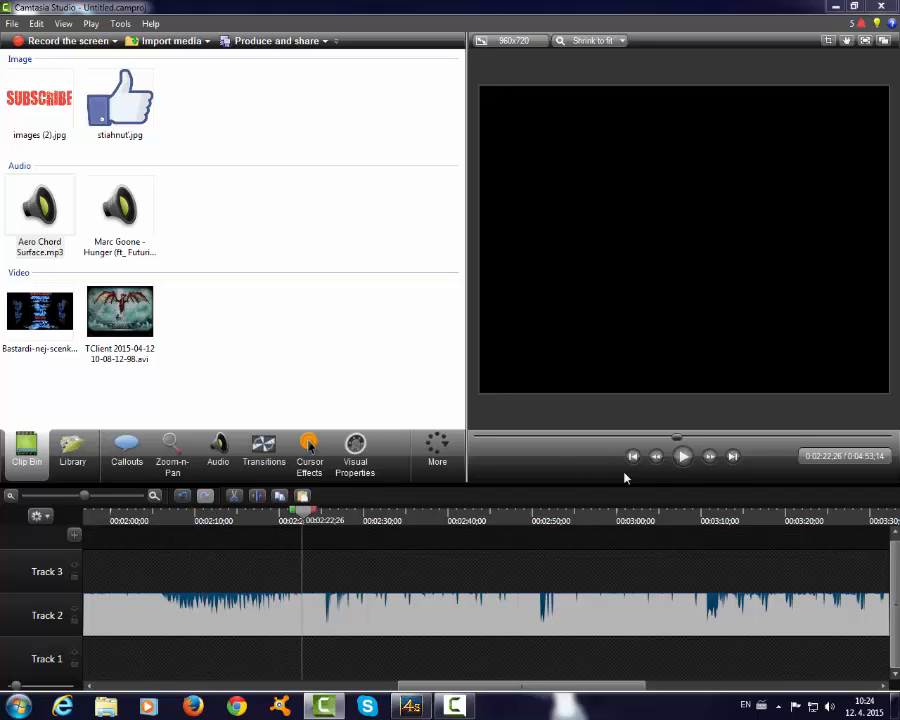
{"action": "left_click", "coordinate": [683, 456]}
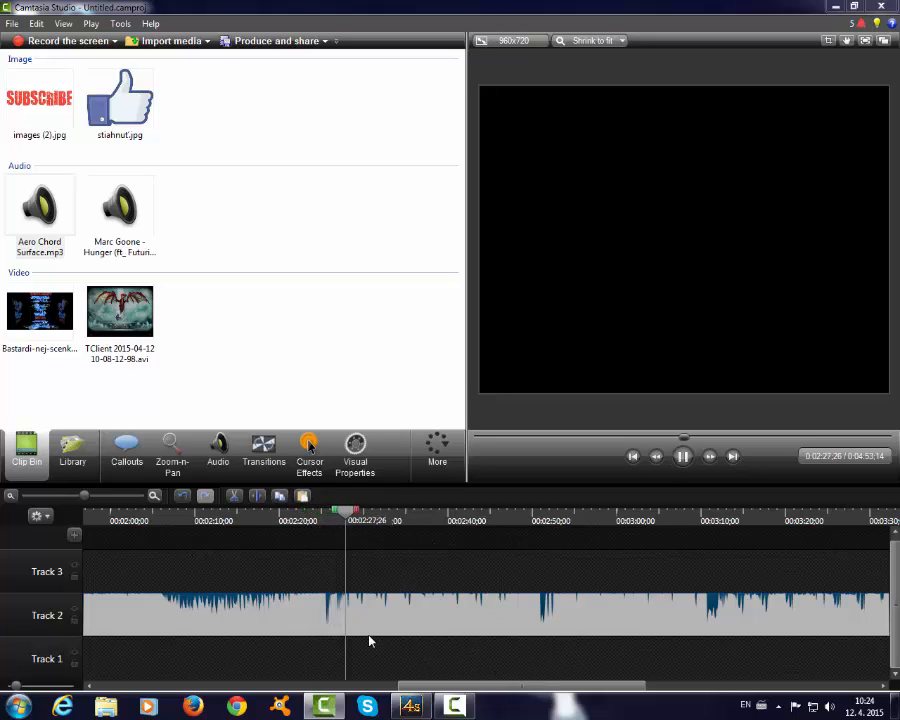
{"action": "key", "text": "s"}
{"action": "right_click", "coordinate": [284, 613]}
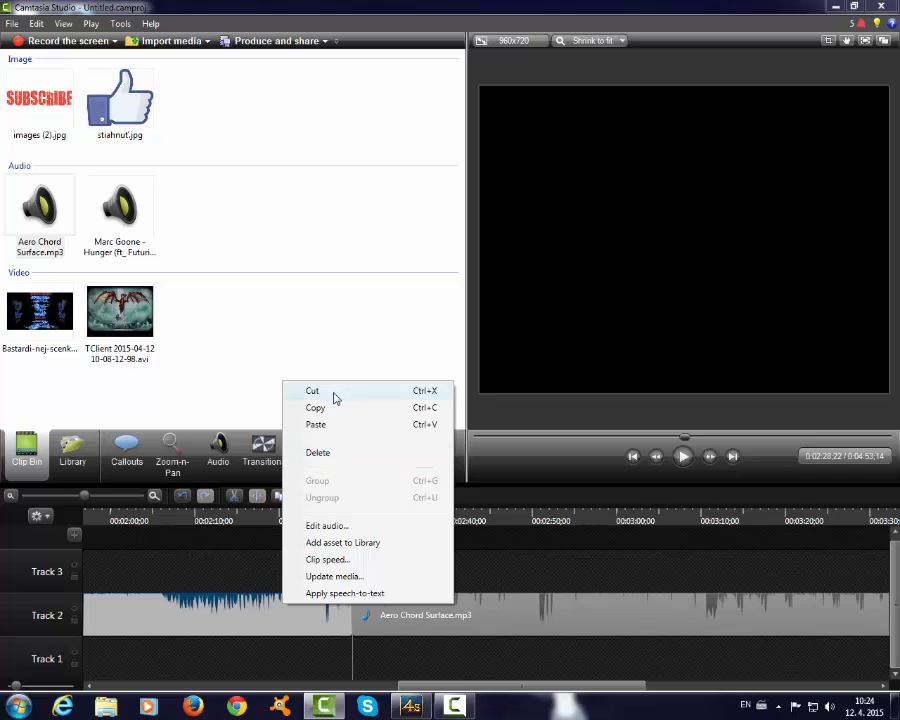
{"action": "left_click", "coordinate": [334, 394]}
{"action": "left_click_drag", "start_coordinate": [516, 614], "coordinate": [174, 629]}
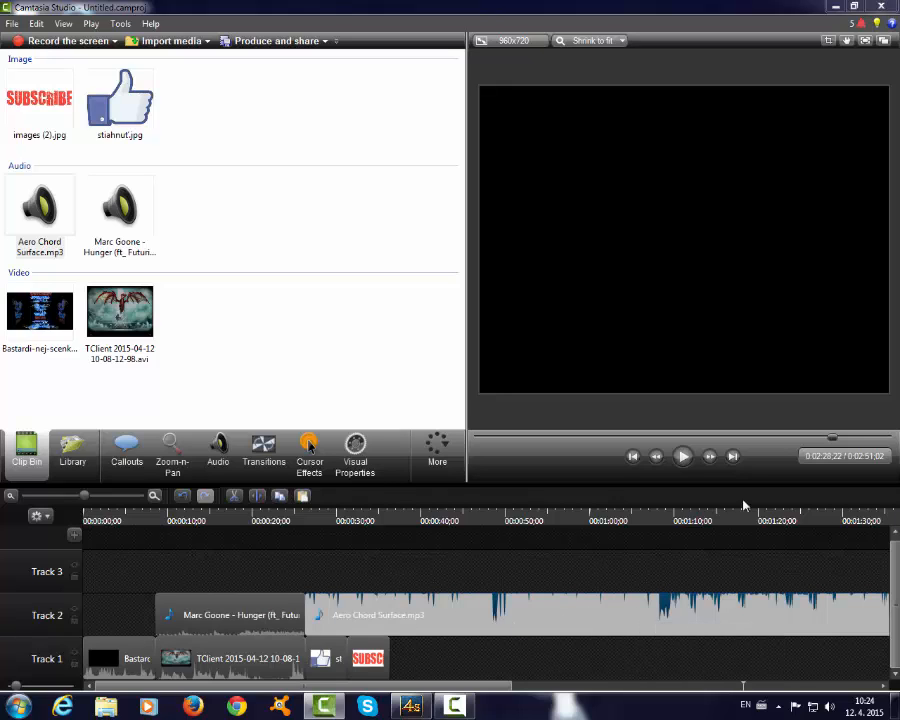
- Split the Aero Chord Surface audio at 0:00:36;09, where the SUBSCRIBE image ends, and cut away the part after it
{"action": "left_click", "coordinate": [564, 438]}
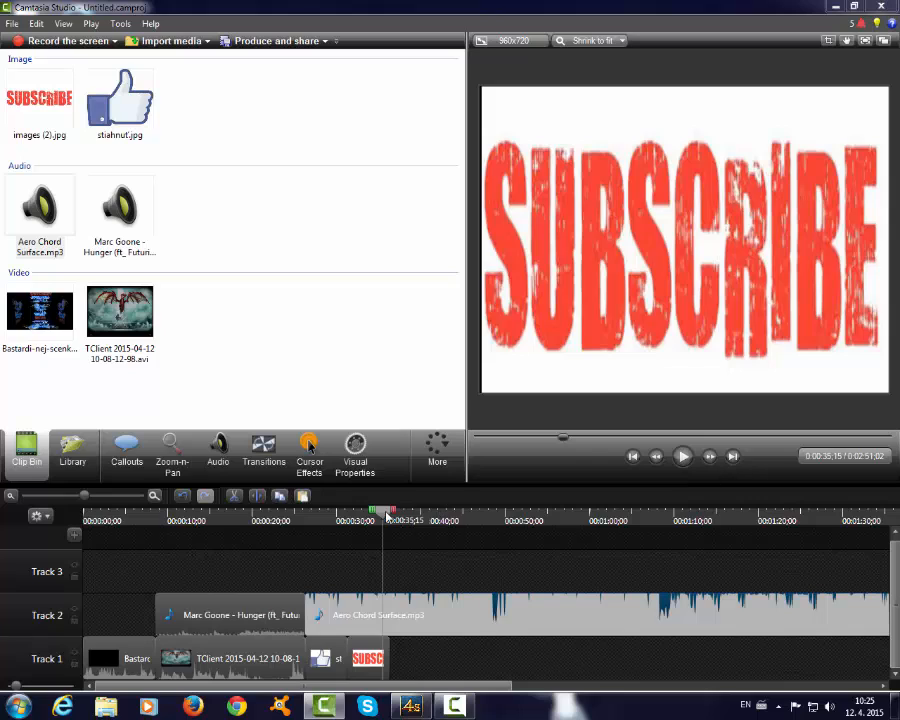
{"action": "mouse_move", "coordinate": [387, 516]}
{"action": "left_mouse_down"}
{"action": "mouse_move", "coordinate": [308, 514]}
{"action": "mouse_move", "coordinate": [390, 529]}
{"action": "left_mouse_up"}
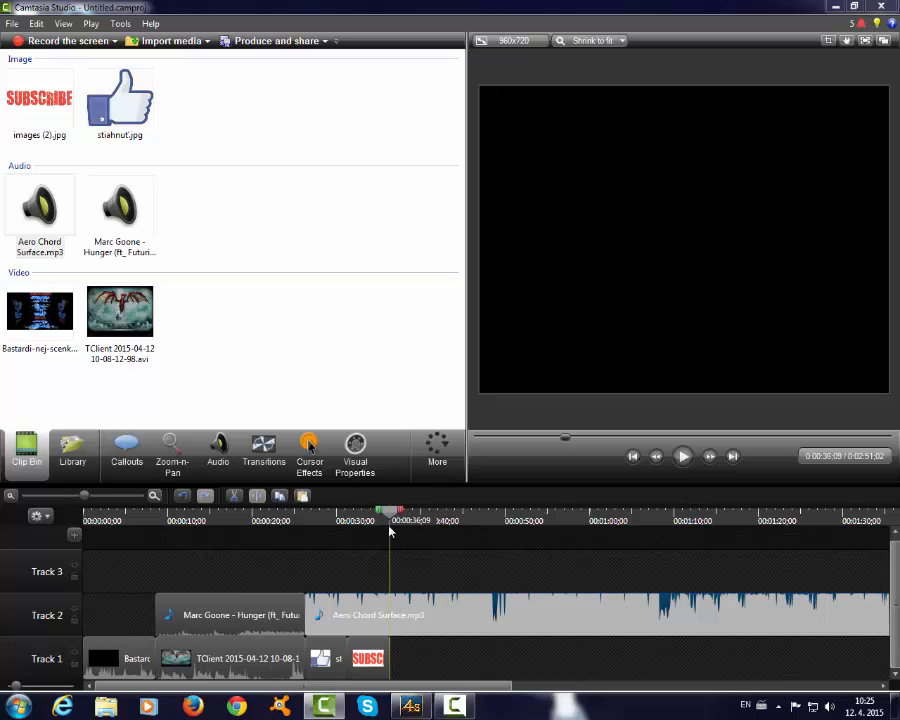
{"action": "key", "text": "s"}
{"action": "right_click", "coordinate": [470, 616]}
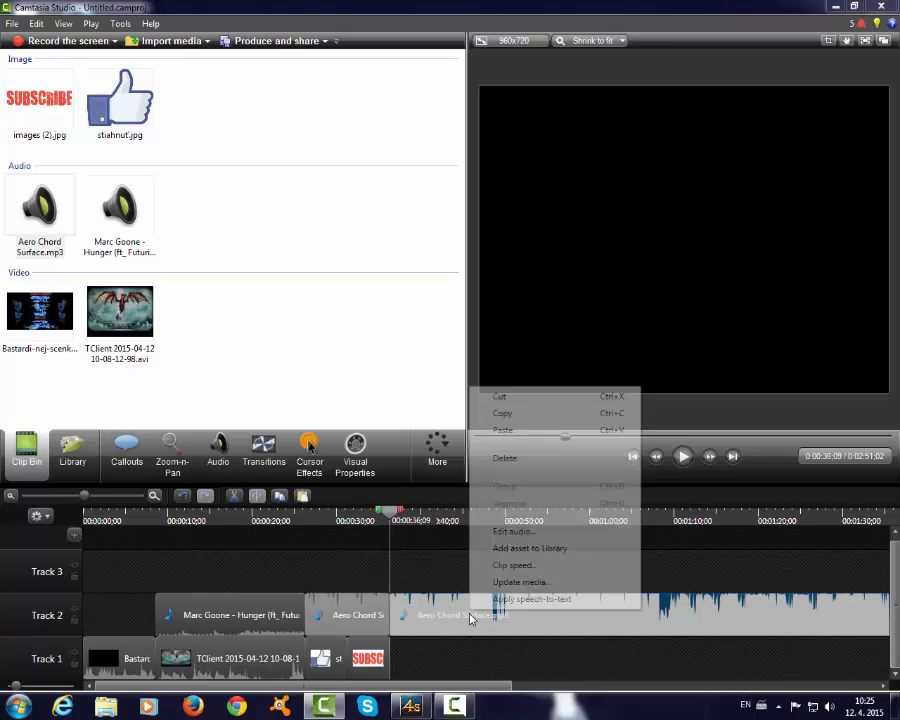
{"action": "left_click", "coordinate": [509, 403]}
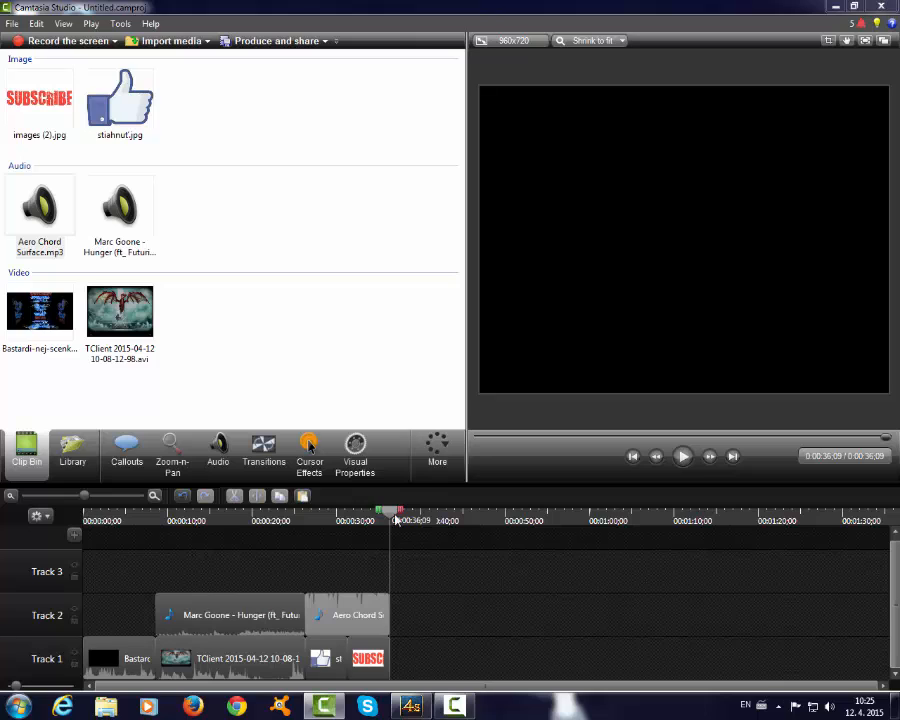
{"action": "left_click_drag", "start_coordinate": [390, 515], "coordinate": [76, 533]}
- Start producing the video with the MP4 only (up to 720p) preset, saving it to the desktop folder
{"action": "left_click", "coordinate": [272, 41]}
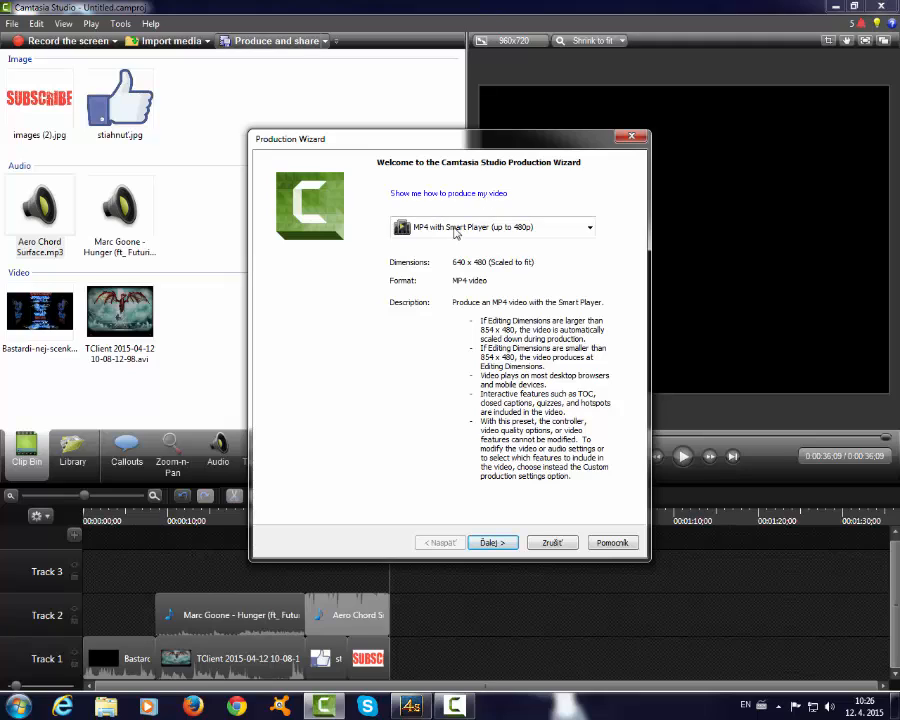
{"action": "left_click", "coordinate": [456, 229]}
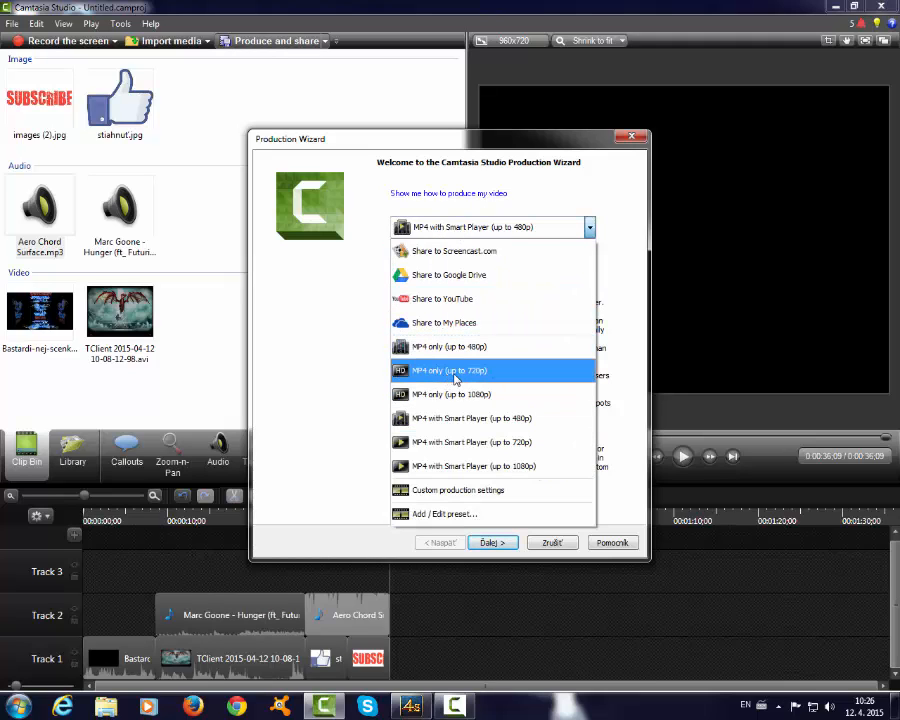
{"action": "left_click", "coordinate": [455, 373]}
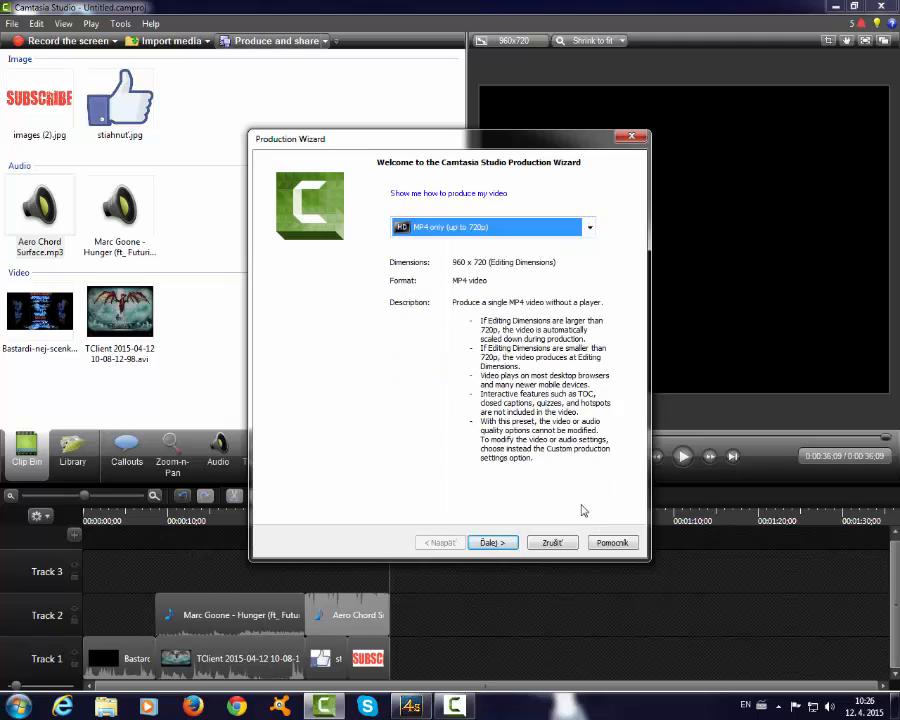
{"action": "left_click", "coordinate": [491, 543]}
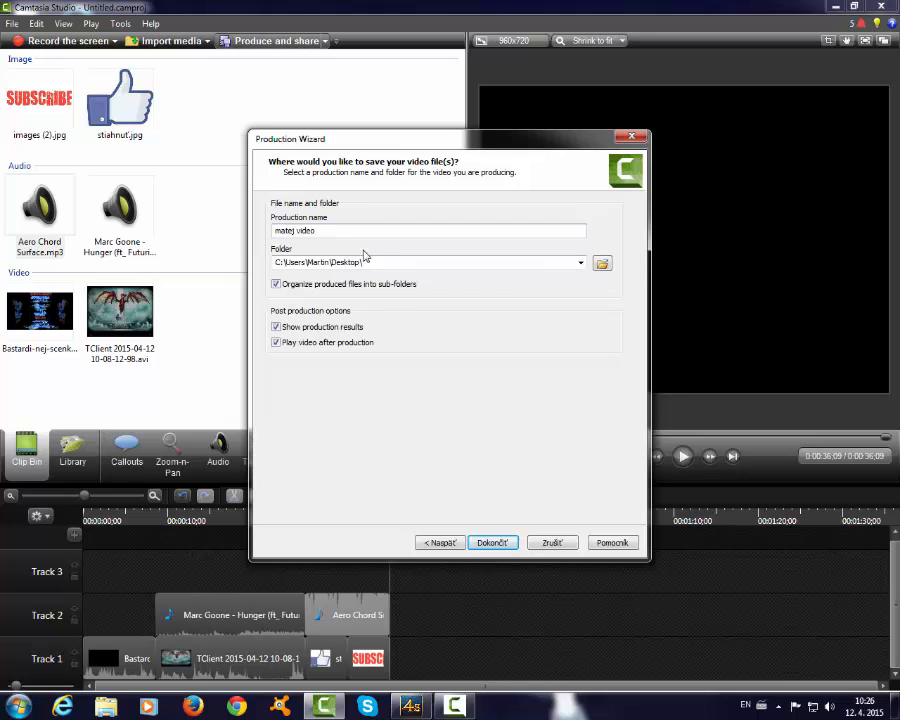
{"action": "left_click", "coordinate": [495, 549]}
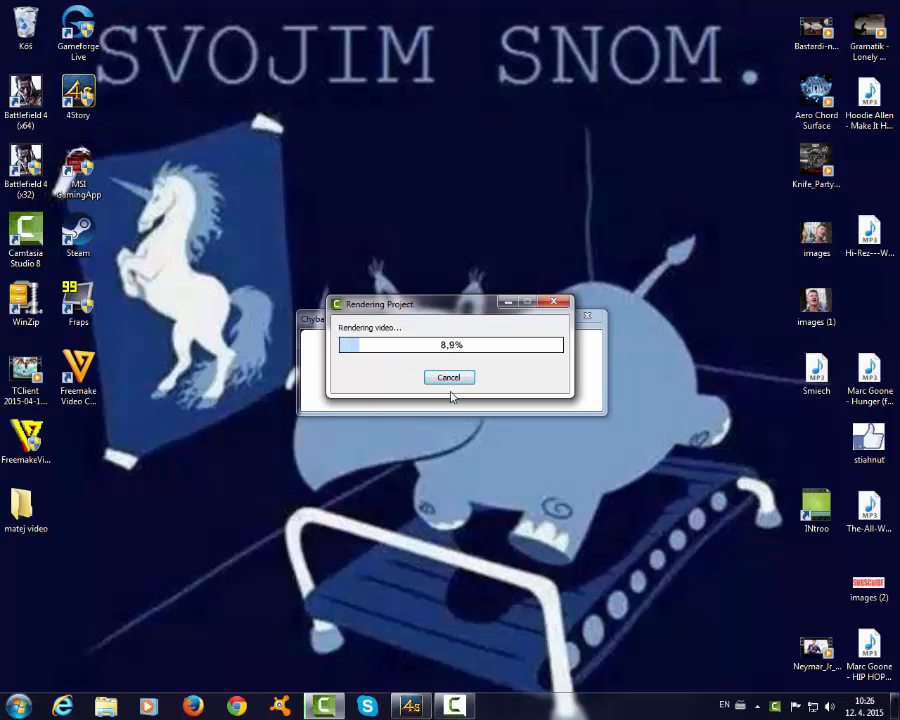
- Cancel the video production and minimise the editor to the desktop
{"action": "left_click", "coordinate": [449, 378]}
{"action": "left_click", "coordinate": [452, 386]}
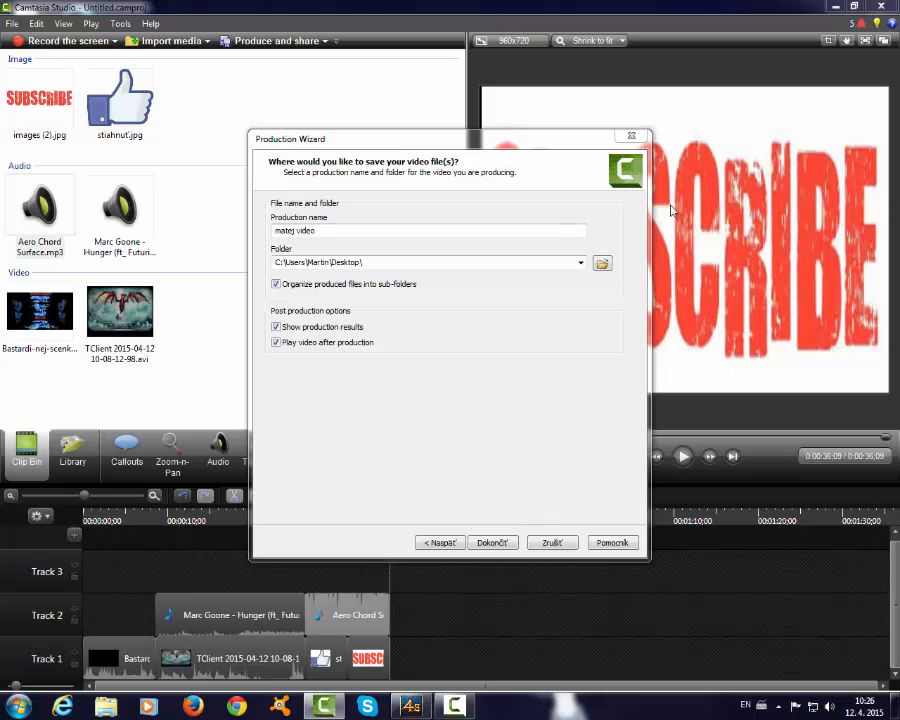
{"action": "left_click", "coordinate": [630, 138]}
{"action": "left_click", "coordinate": [834, 8]}
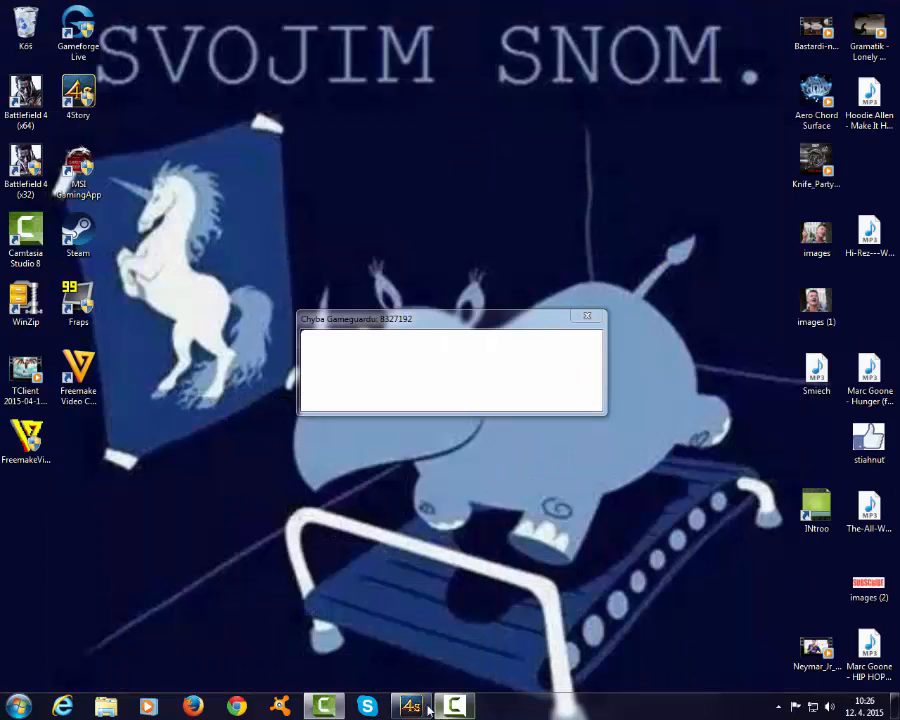
{"action": "left_click_drag", "start_coordinate": [290, 468], "coordinate": [607, 422]}
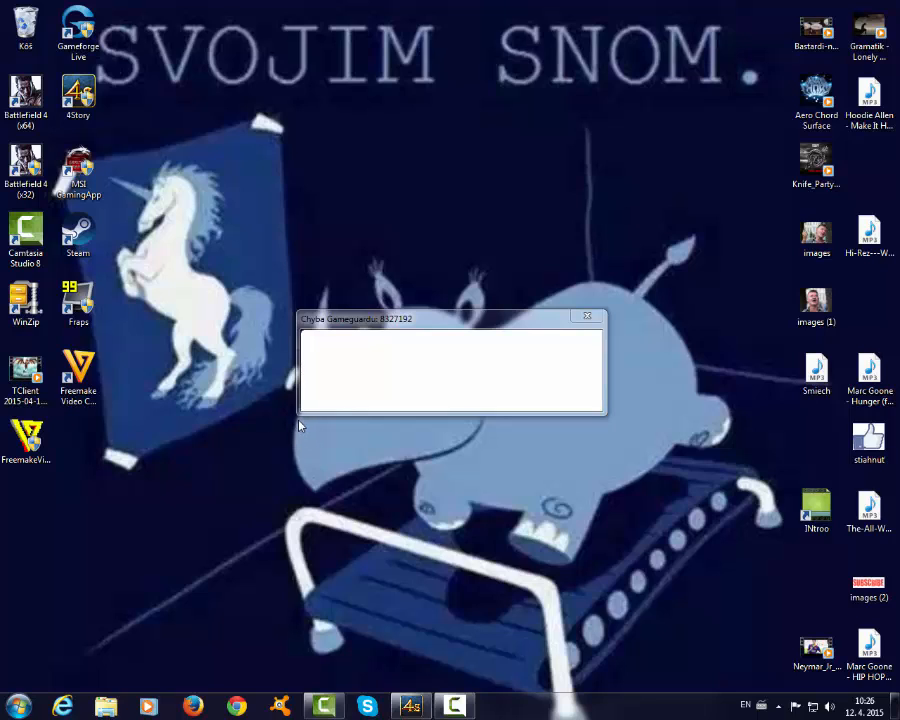